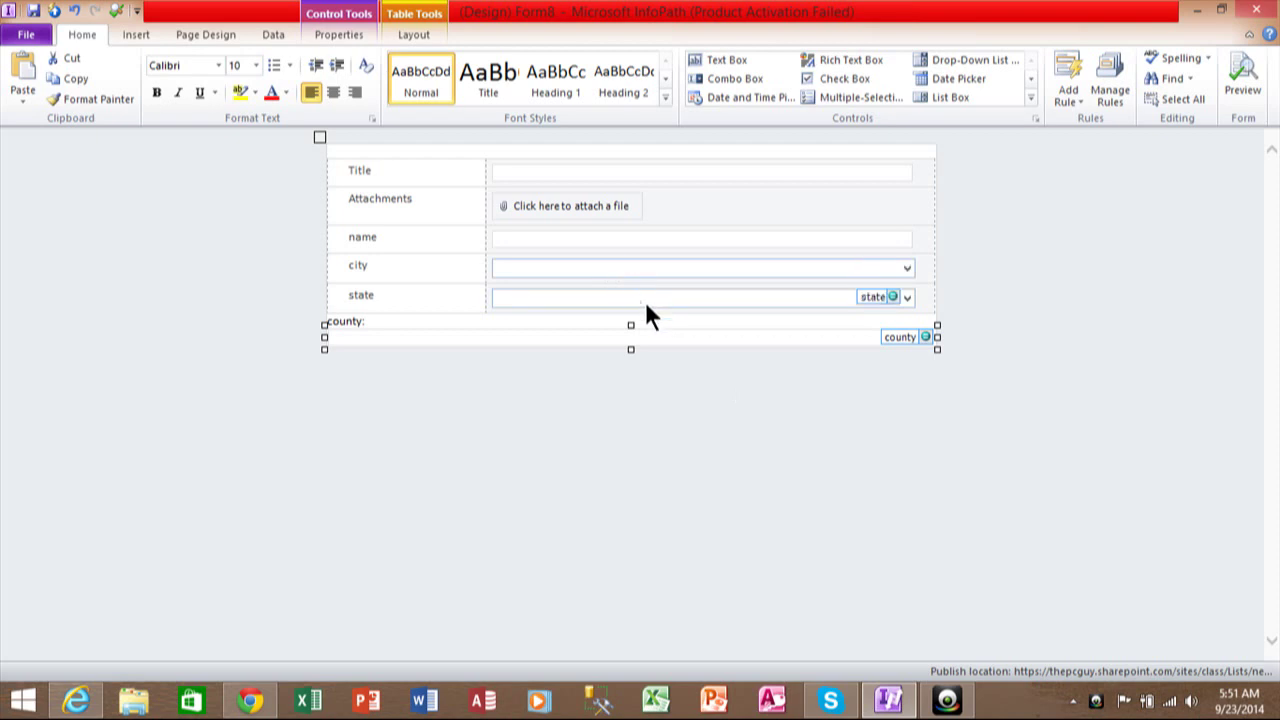
Reselect the county control and add a new validation rule, Rule 1, through Manage Rules.
click(671, 427)
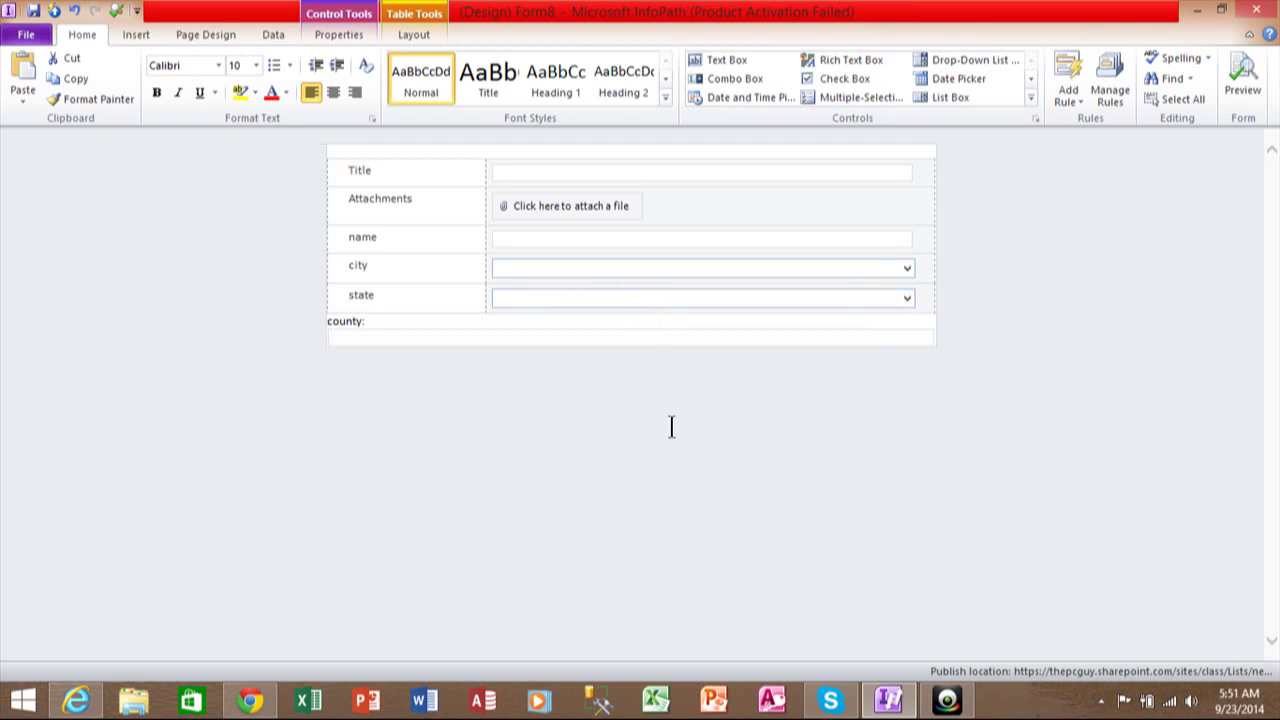
click(656, 337)
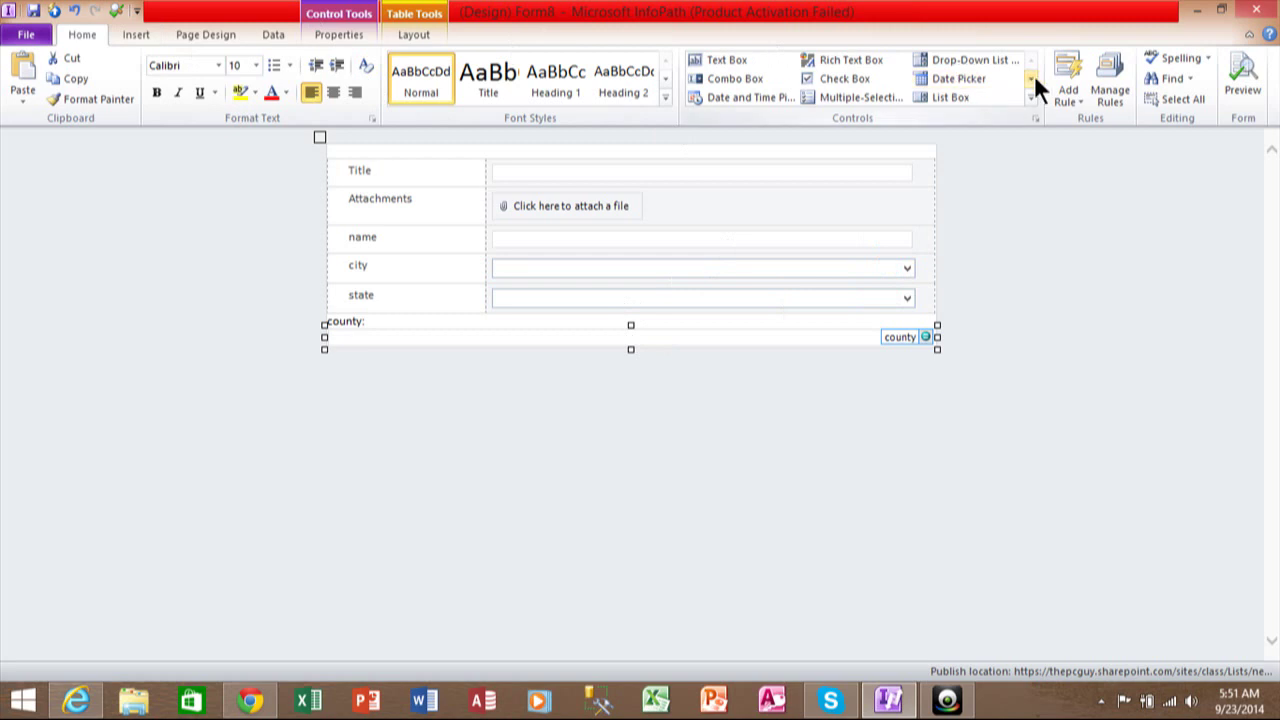
click(1104, 100)
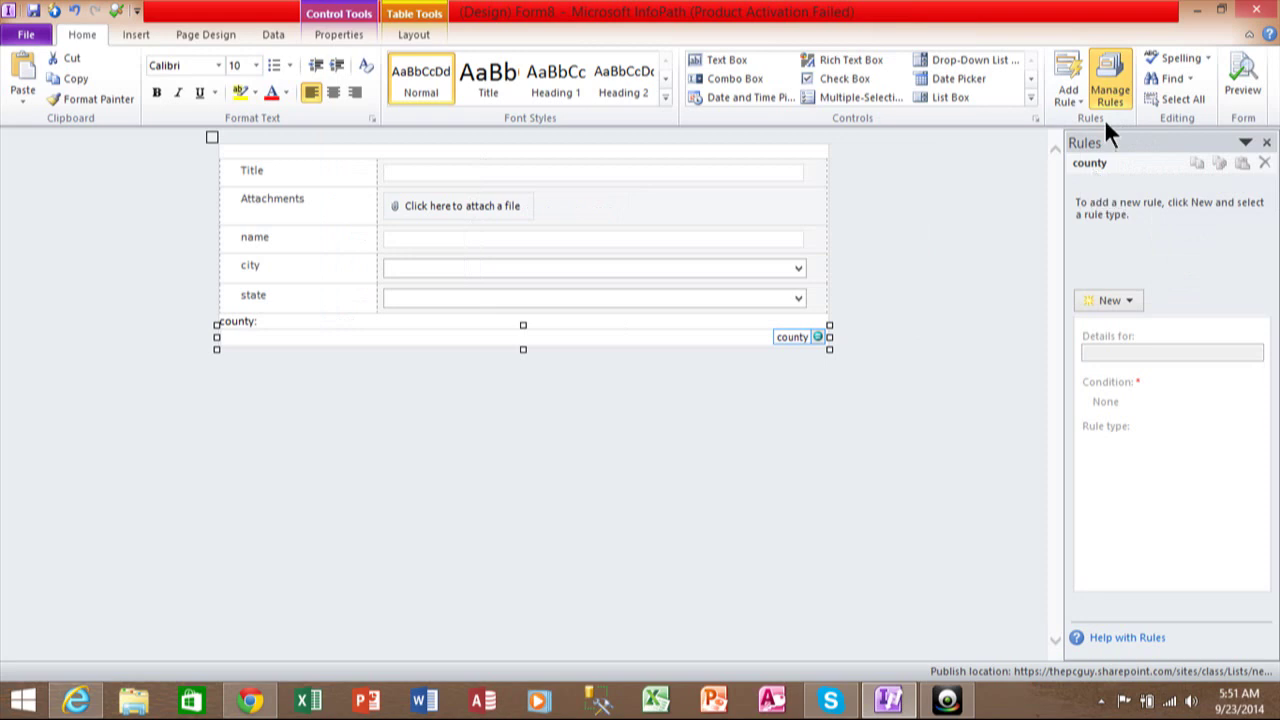
click(1134, 300)
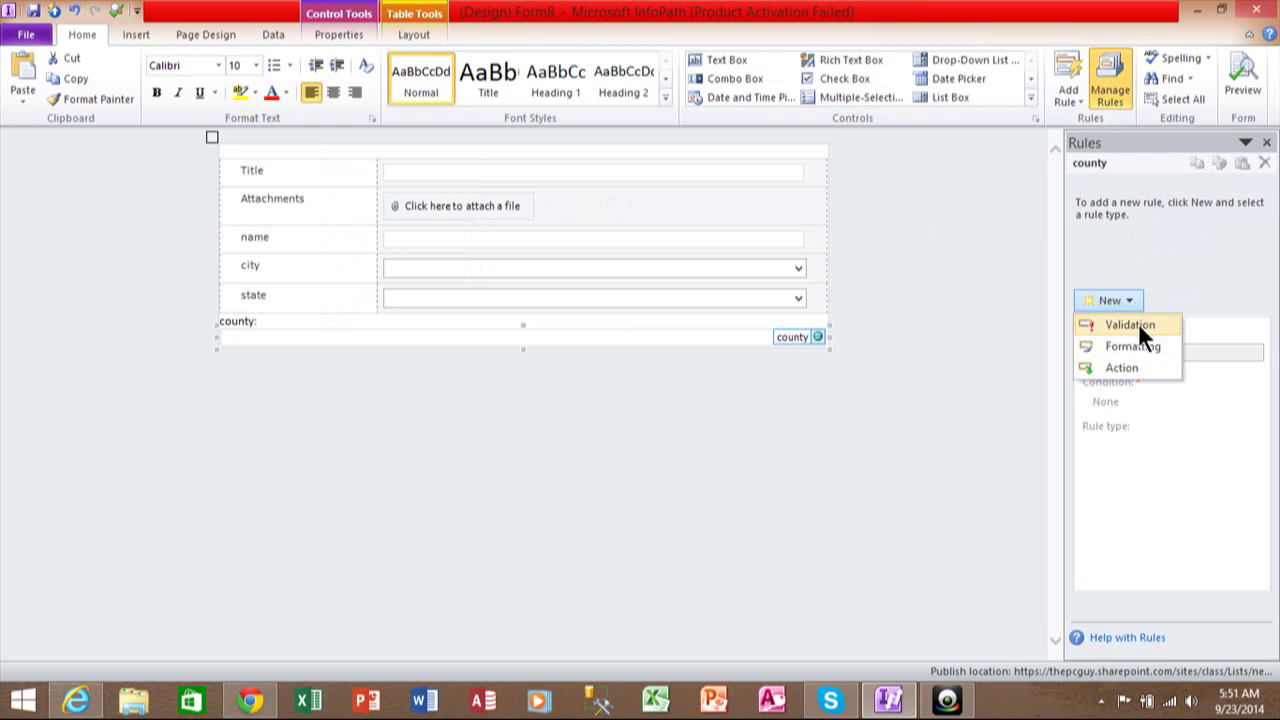
click(1139, 326)
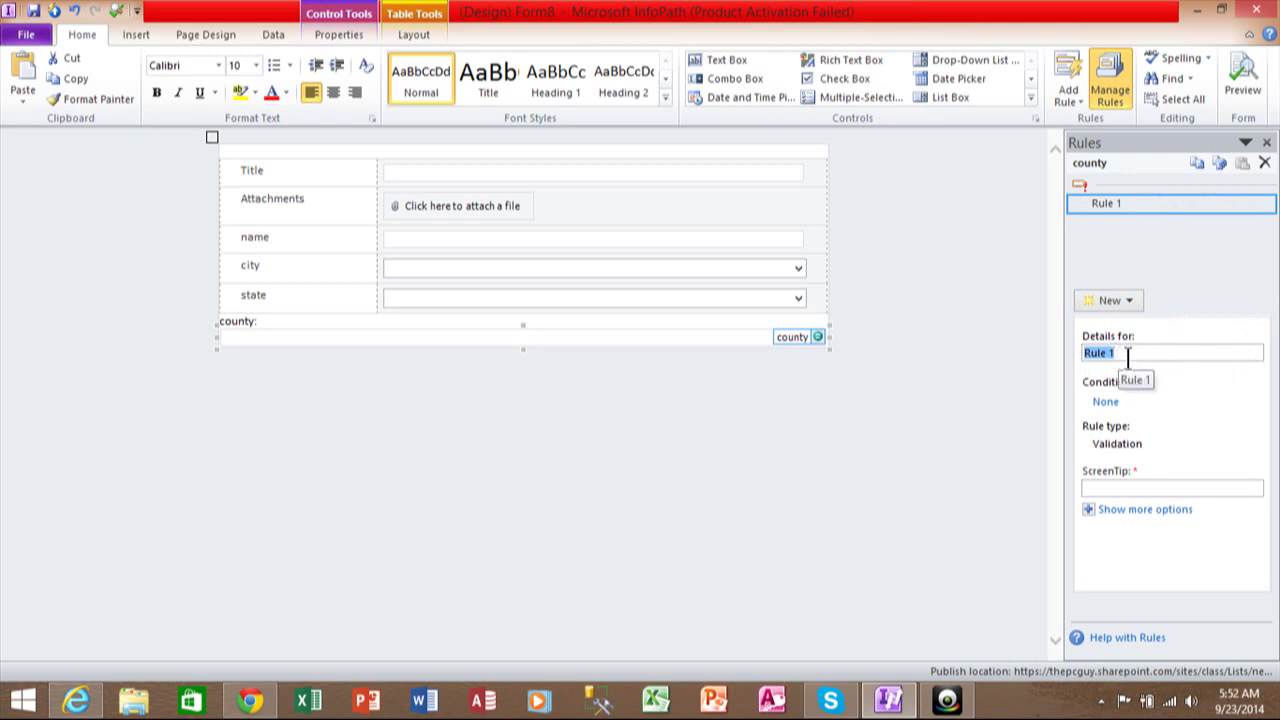
Start Rule 1's condition with the criterion city is not blank.
click(1106, 402)
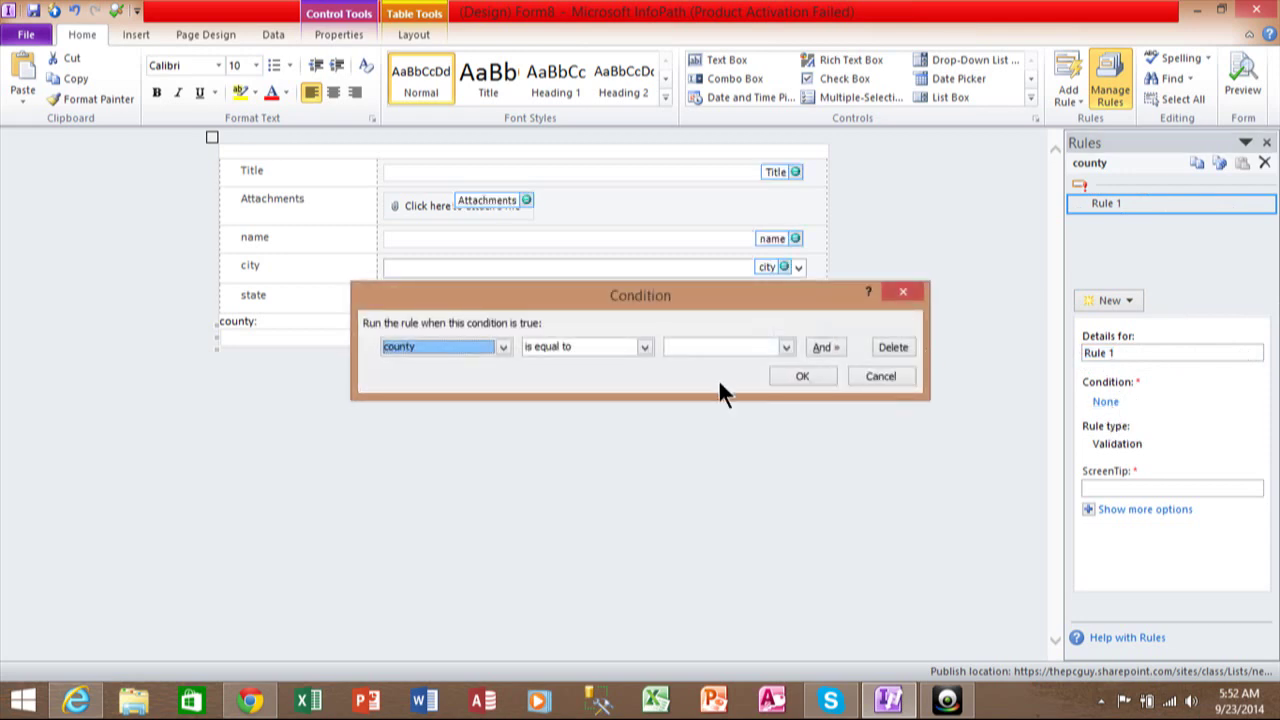
click(503, 347)
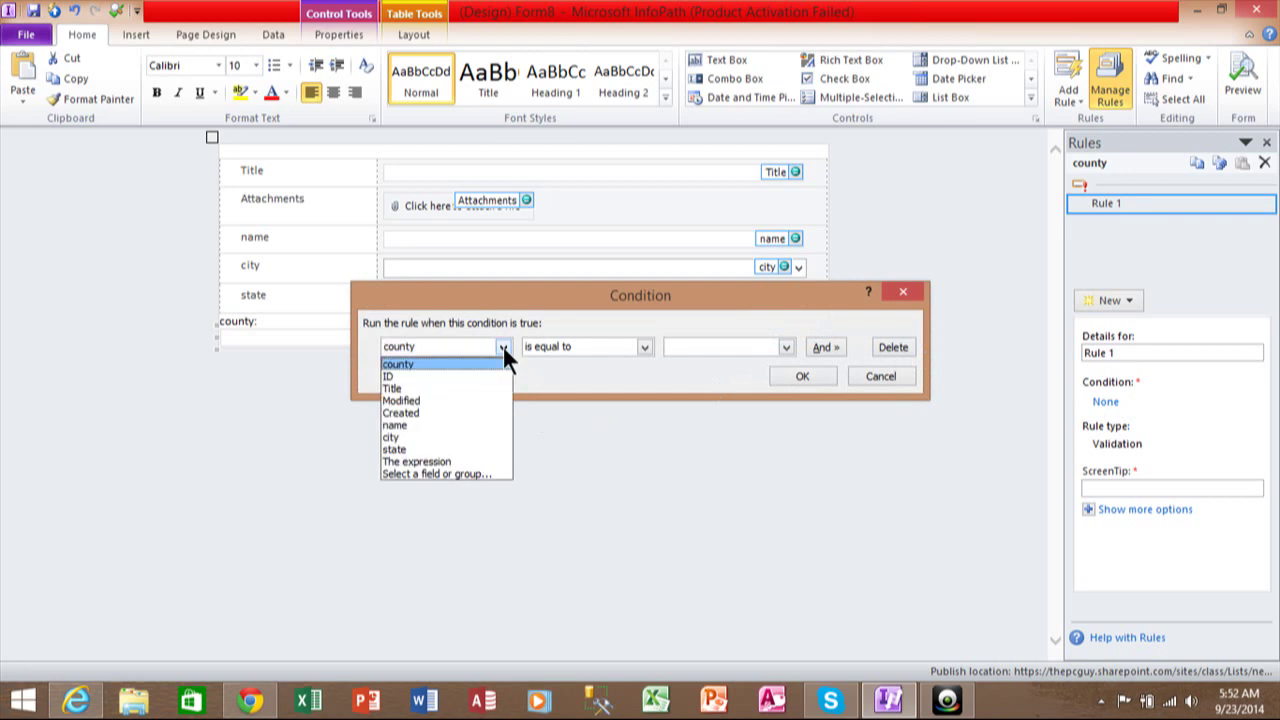
click(439, 437)
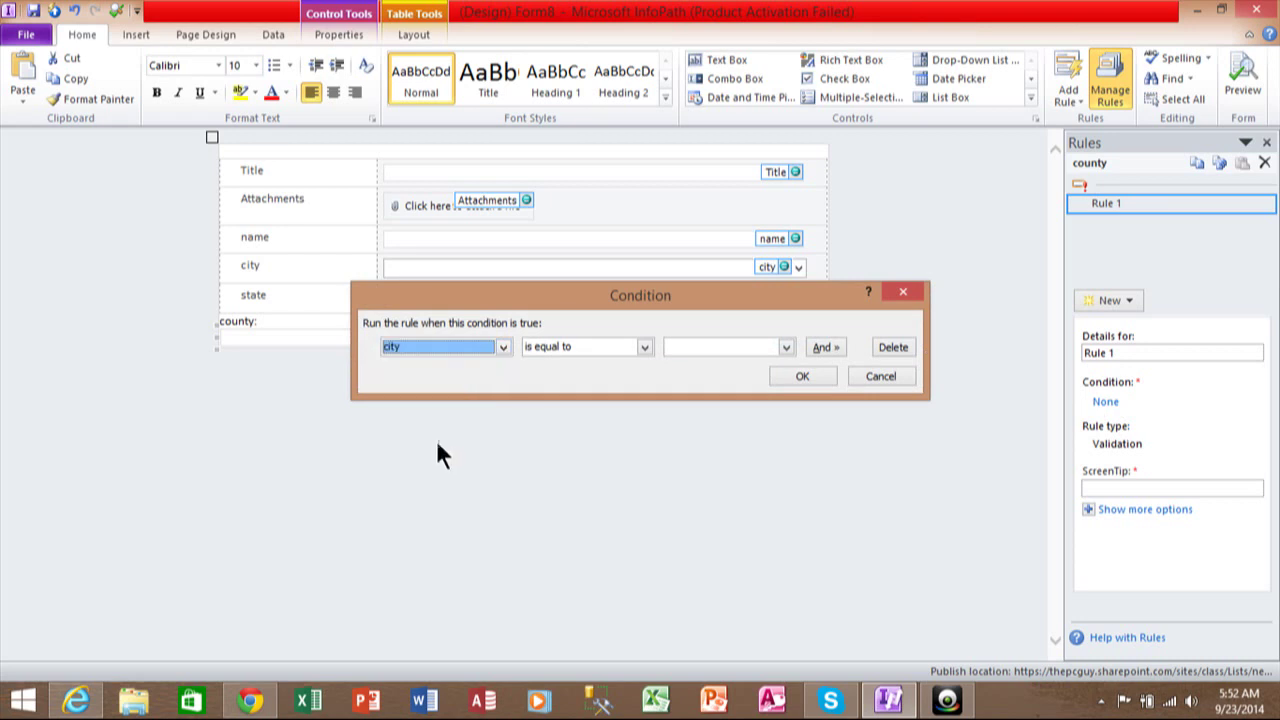
click(645, 347)
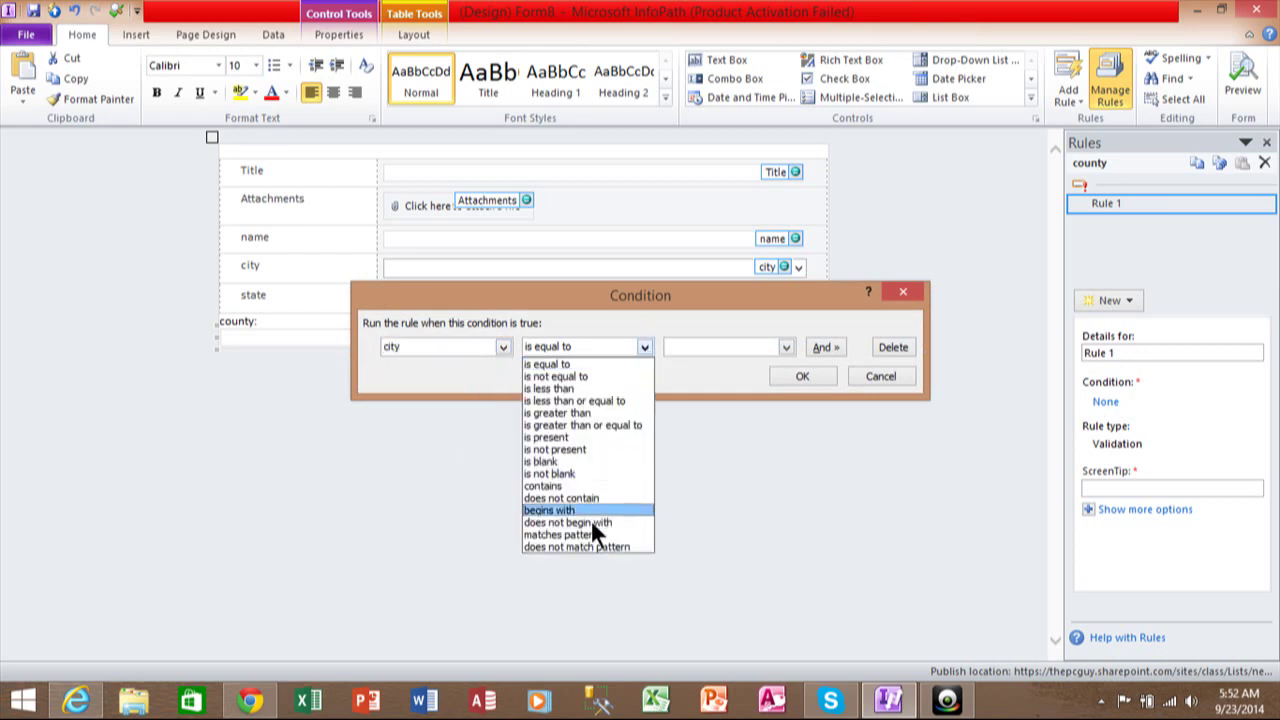
click(568, 475)
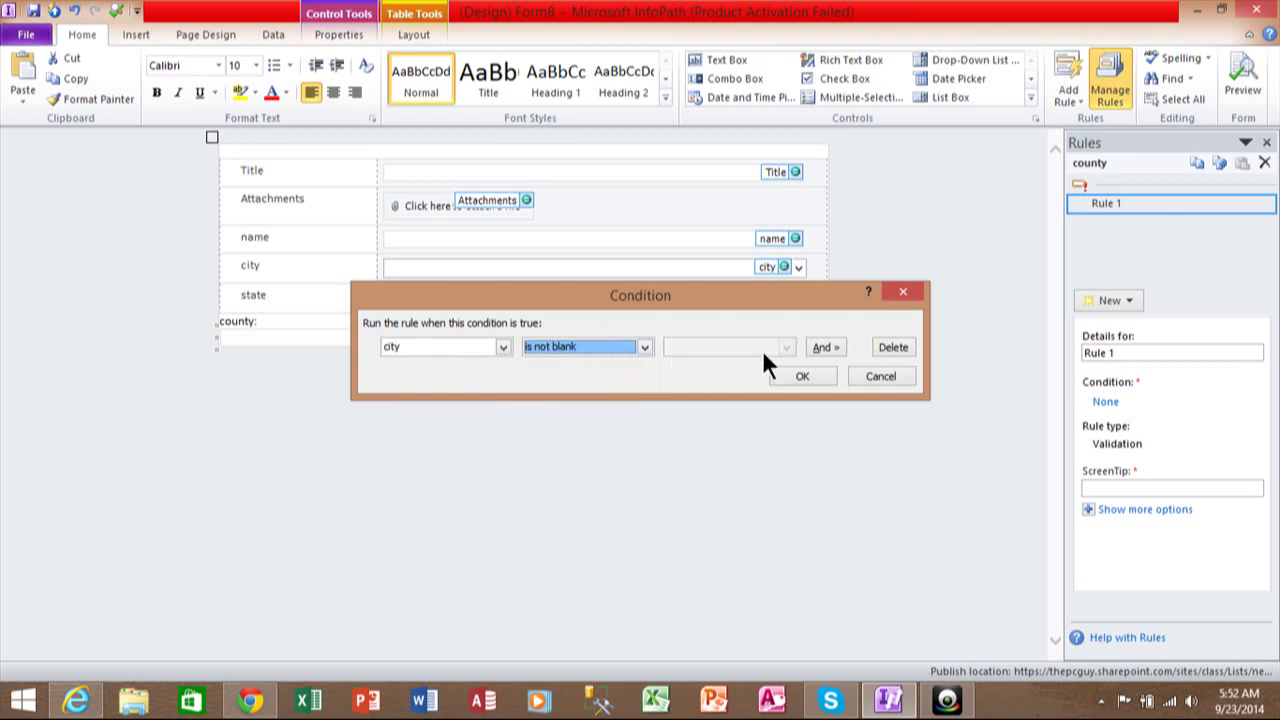
Add a second criterion, joined with And: county is blank.
click(816, 345)
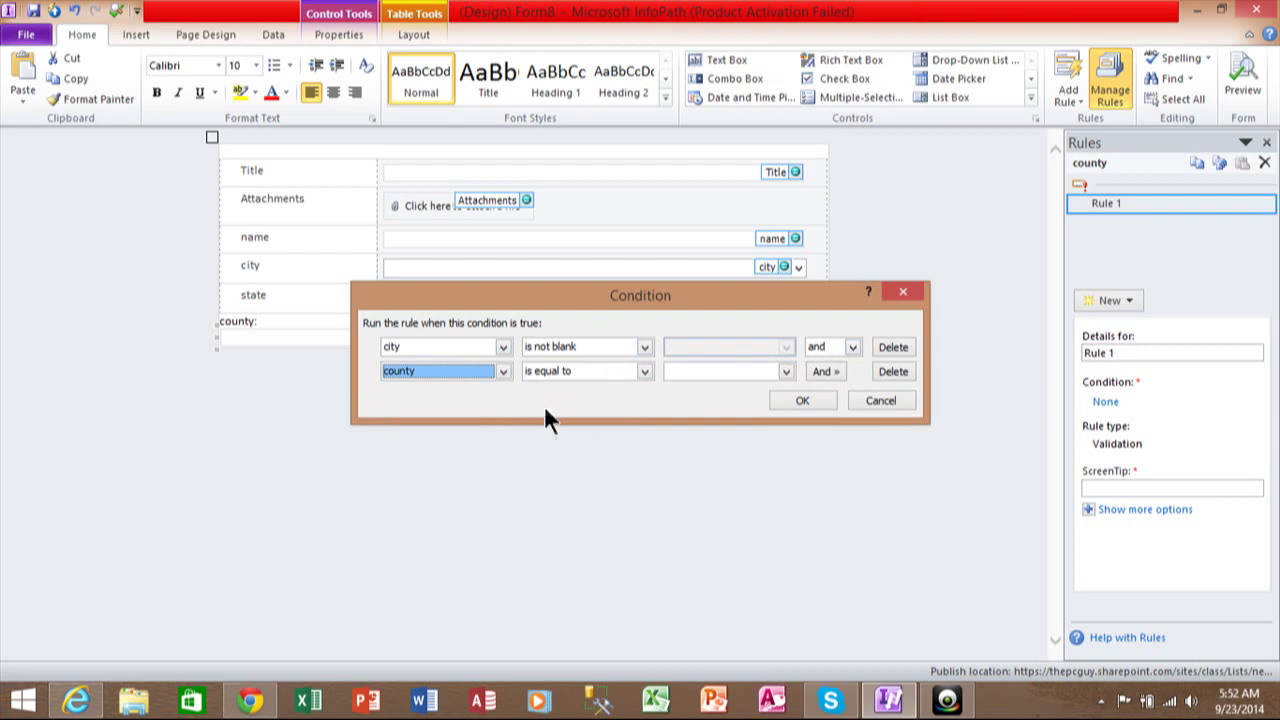
click(503, 370)
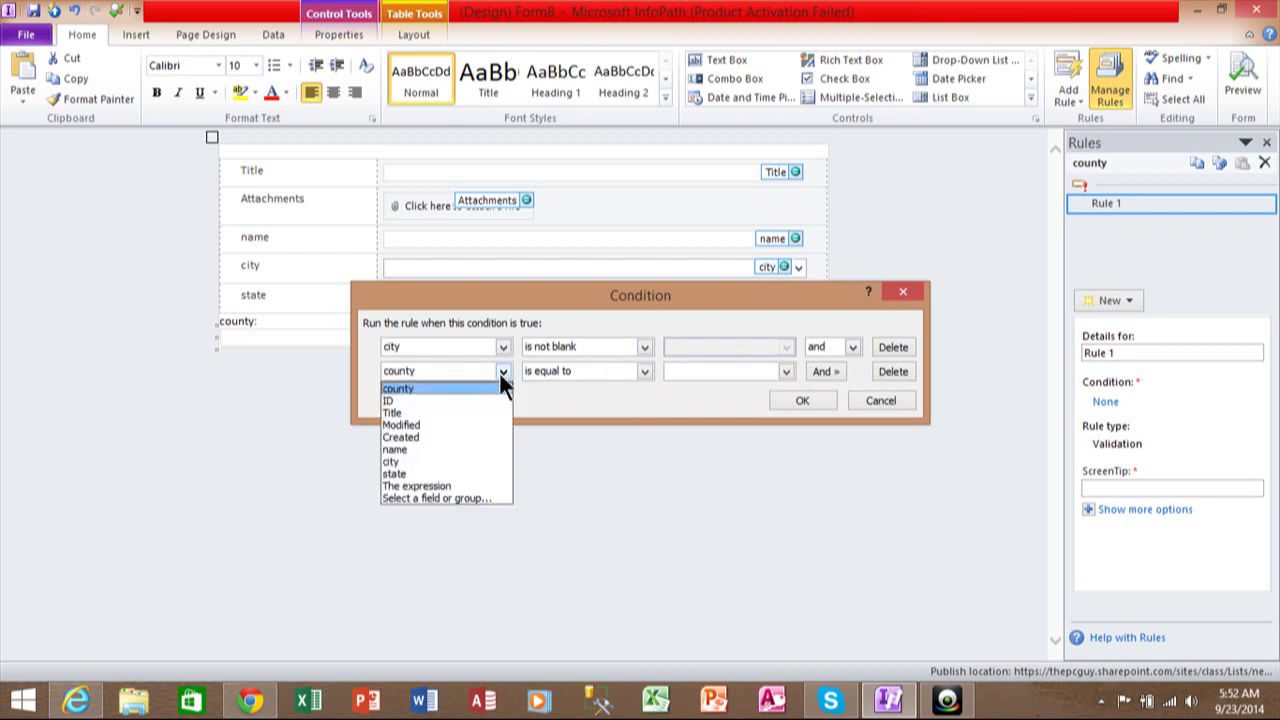
click(465, 389)
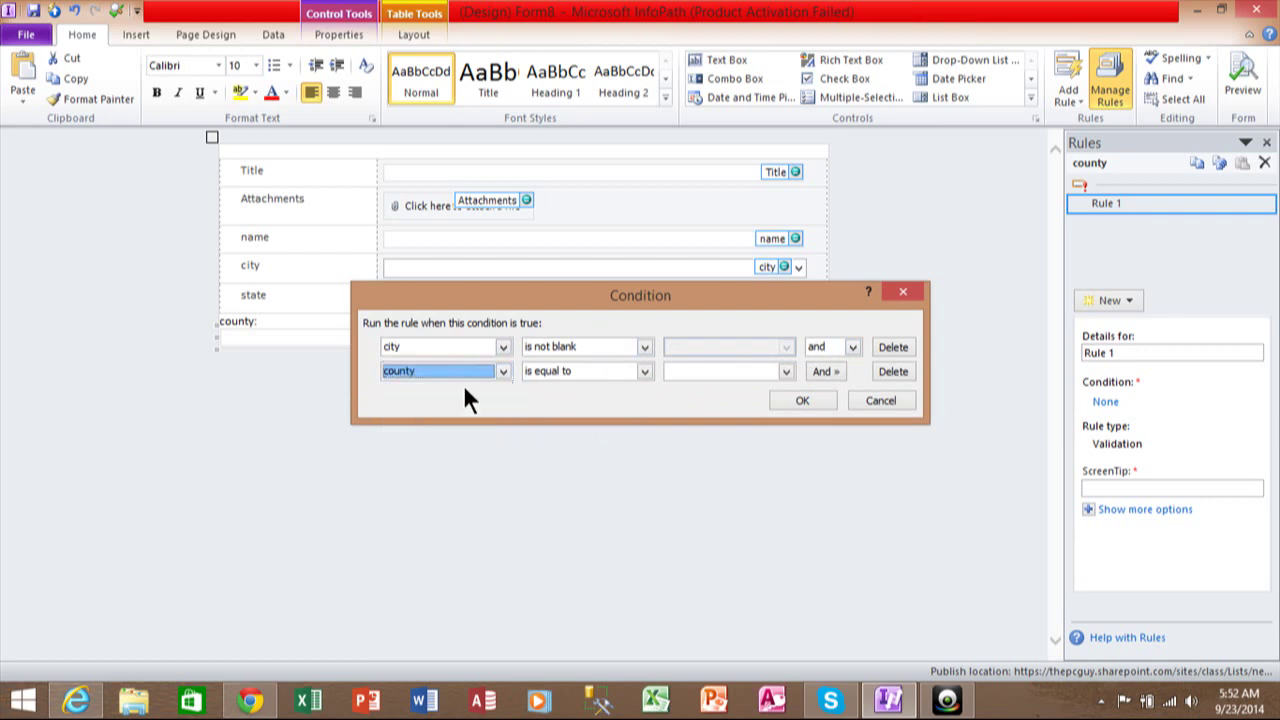
click(643, 372)
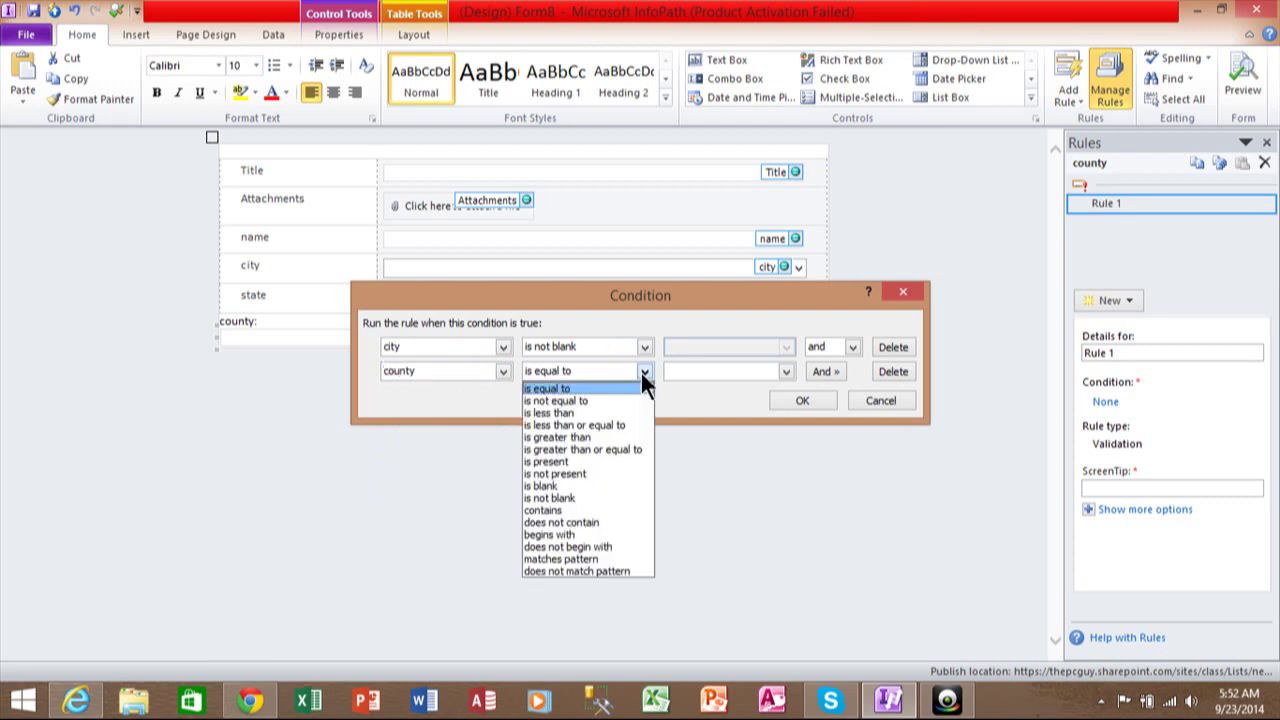
click(601, 486)
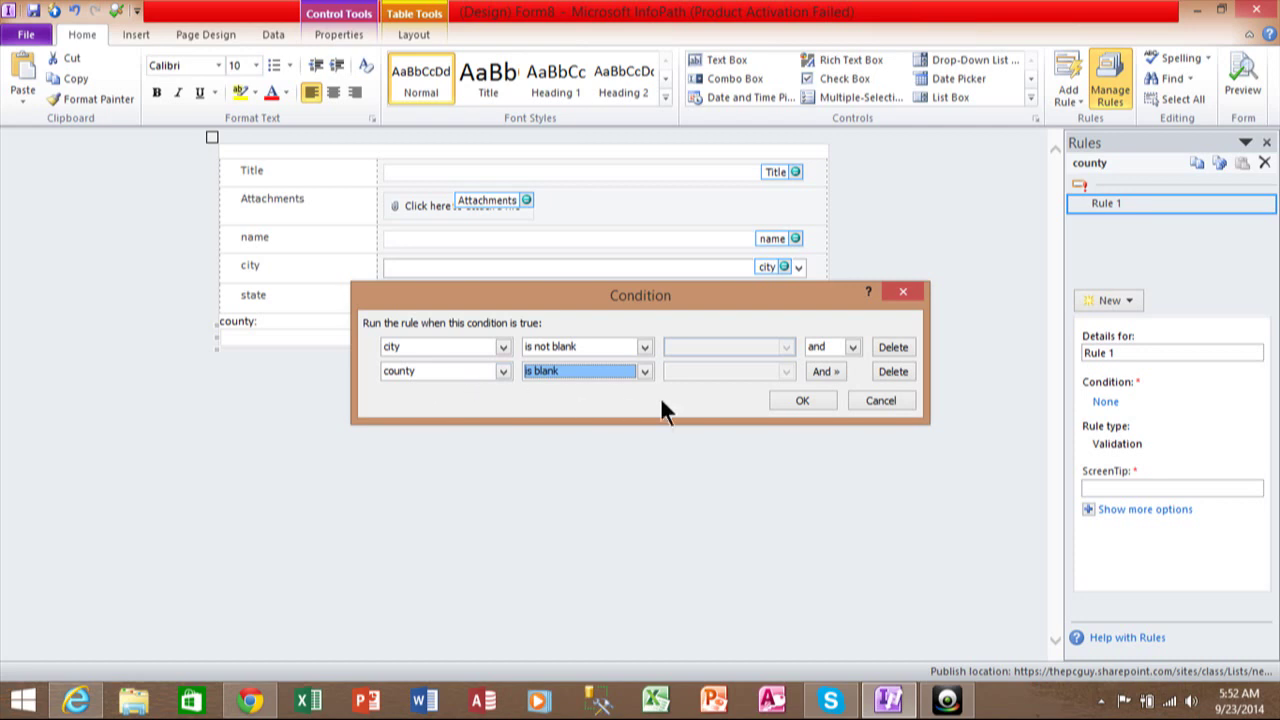
Confirm the two-part condition and give Rule 1 the ScreenTip 'Required'.
click(803, 401)
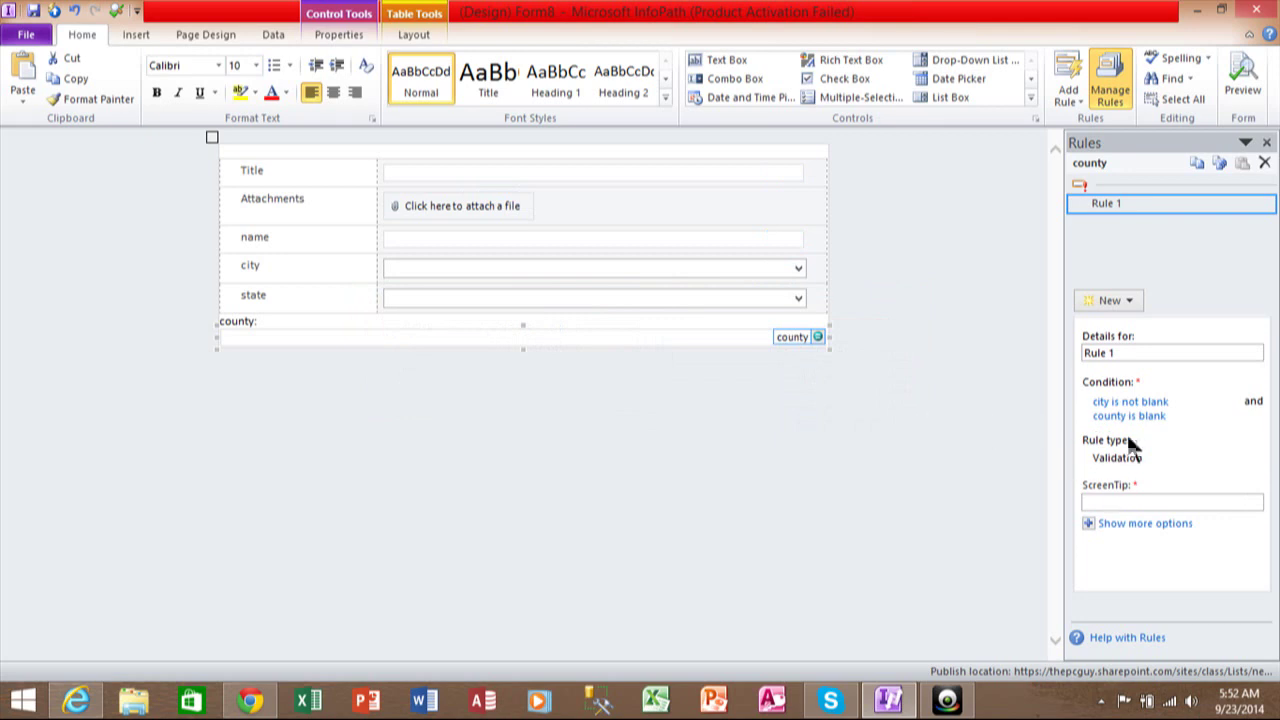
click(1098, 502)
text(R)
text(equi)
text(r)
text(res)
key(BackSpace)
text(d)
click(980, 500)
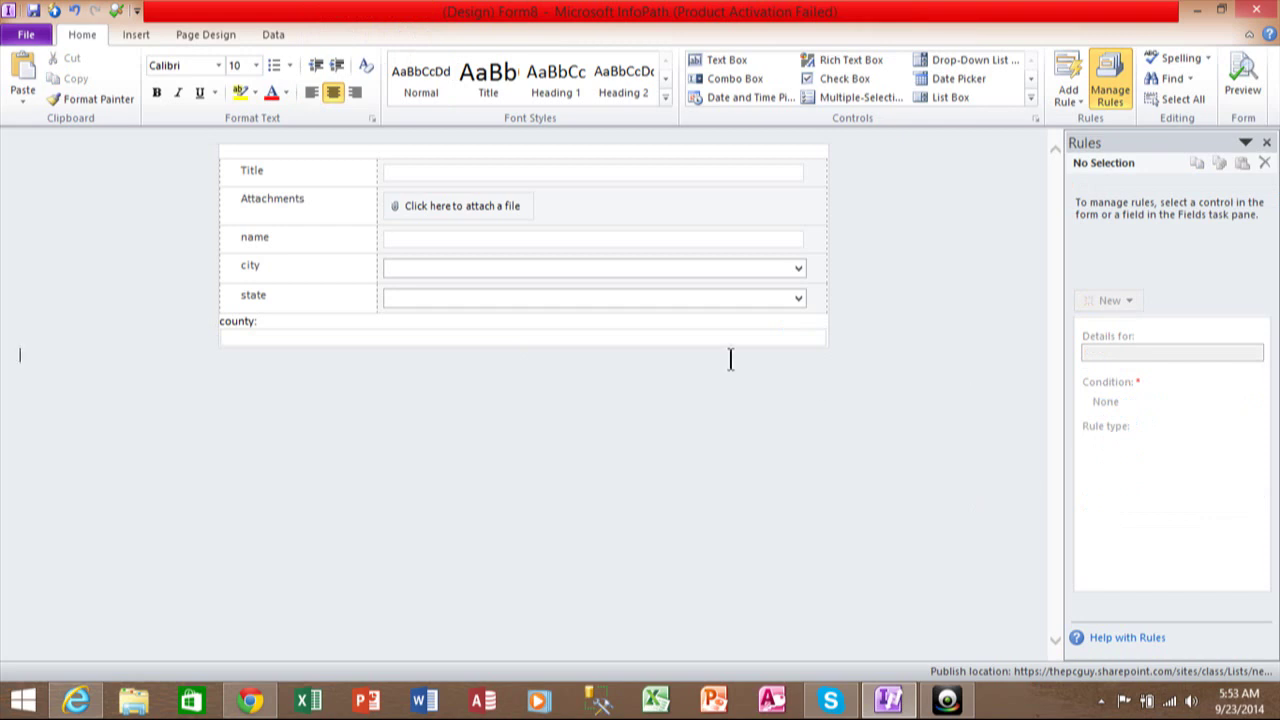
click(573, 336)
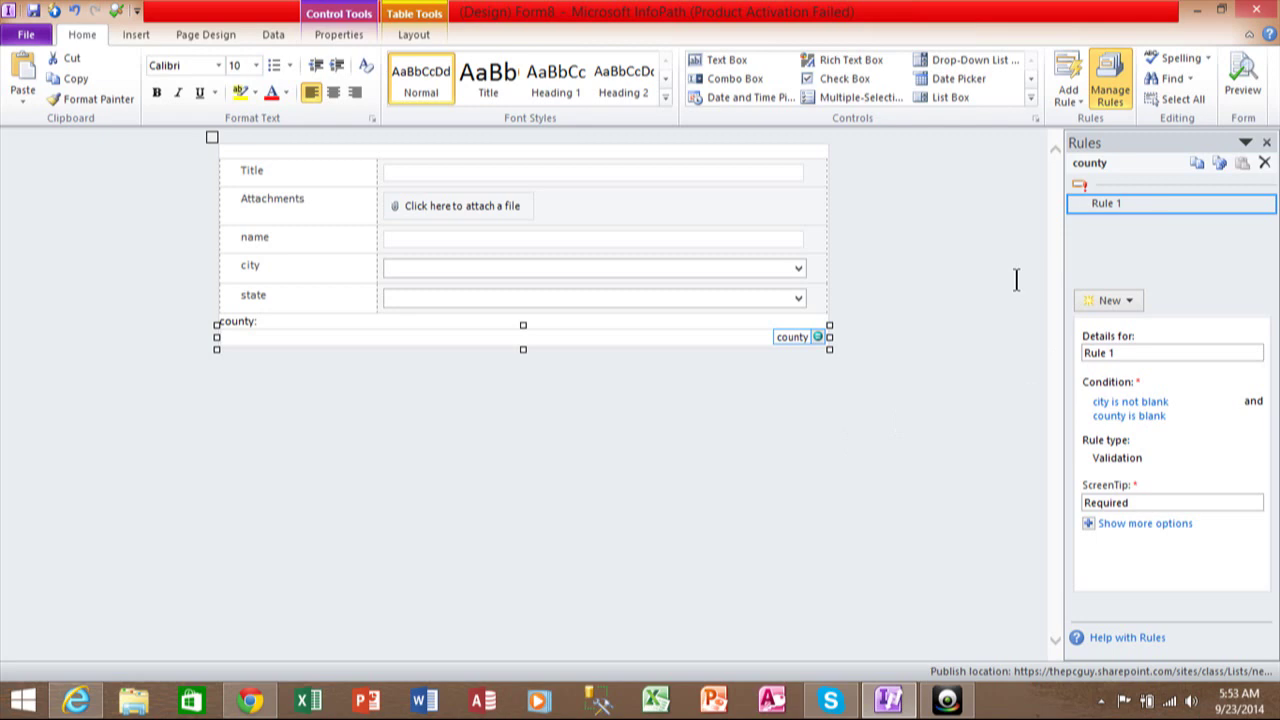
Preview the form, accept the security notice, and bring Chrome to the front.
click(1242, 90)
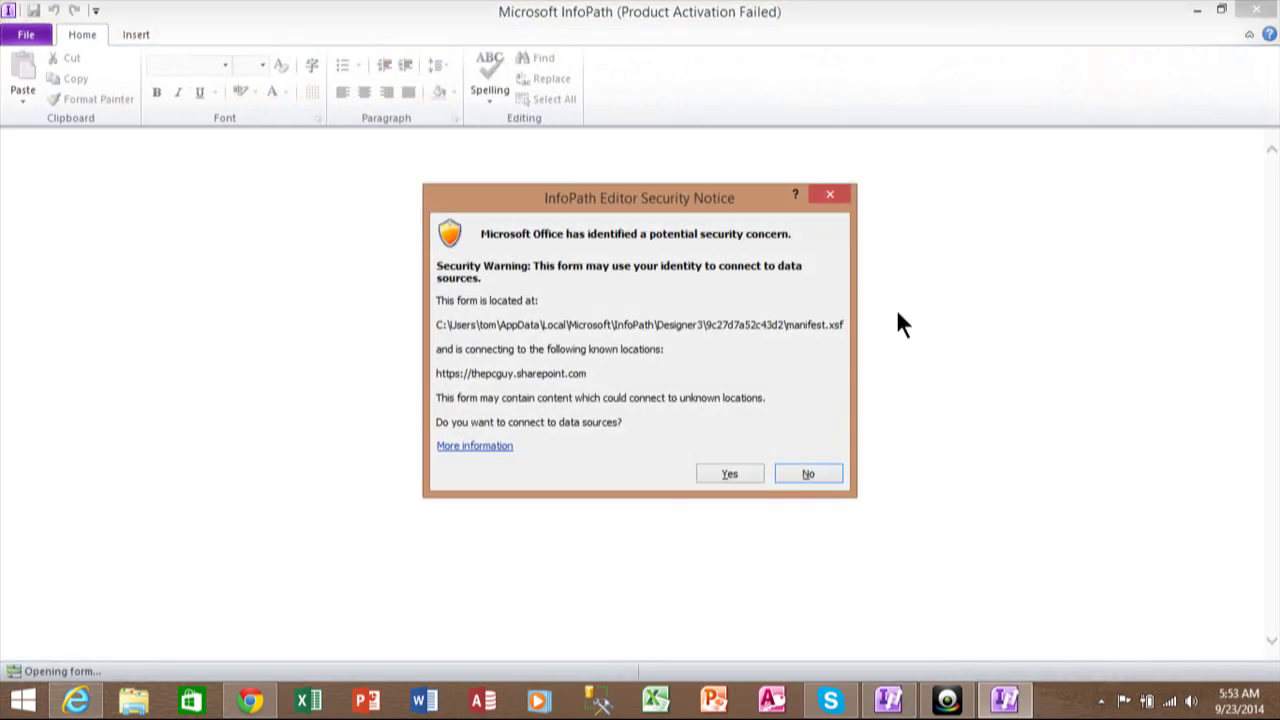
click(736, 472)
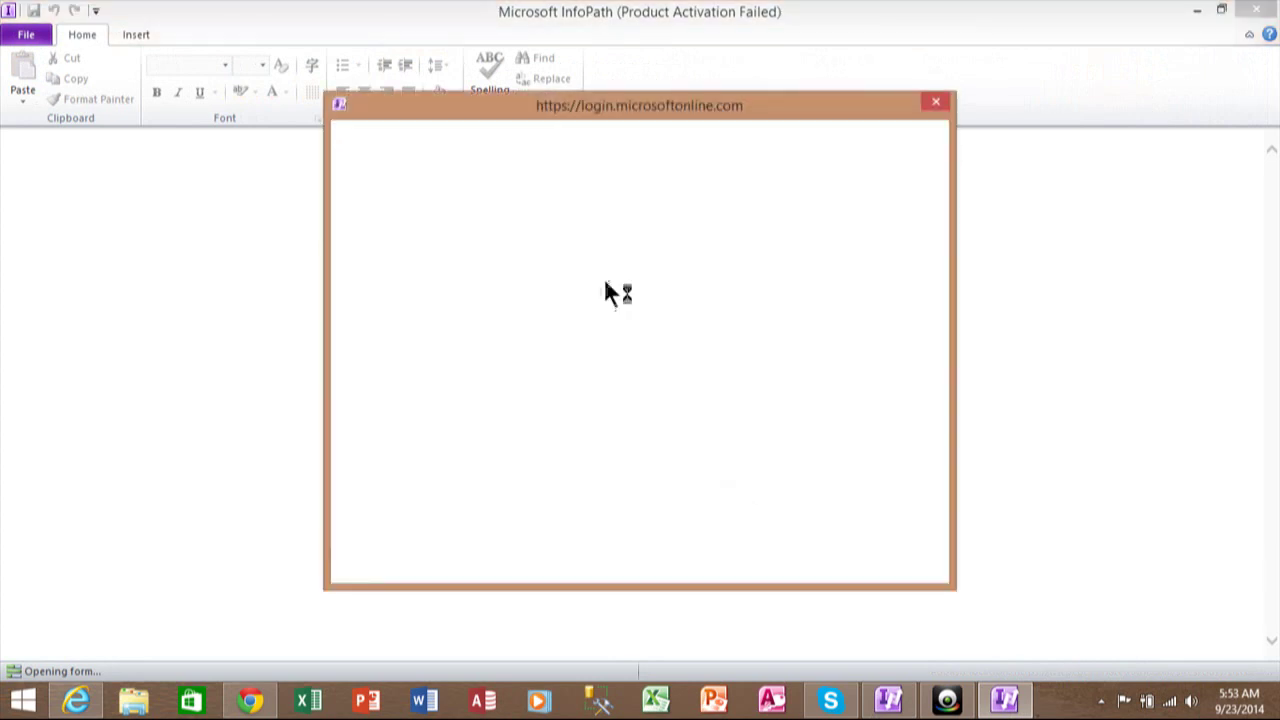
click(256, 703)
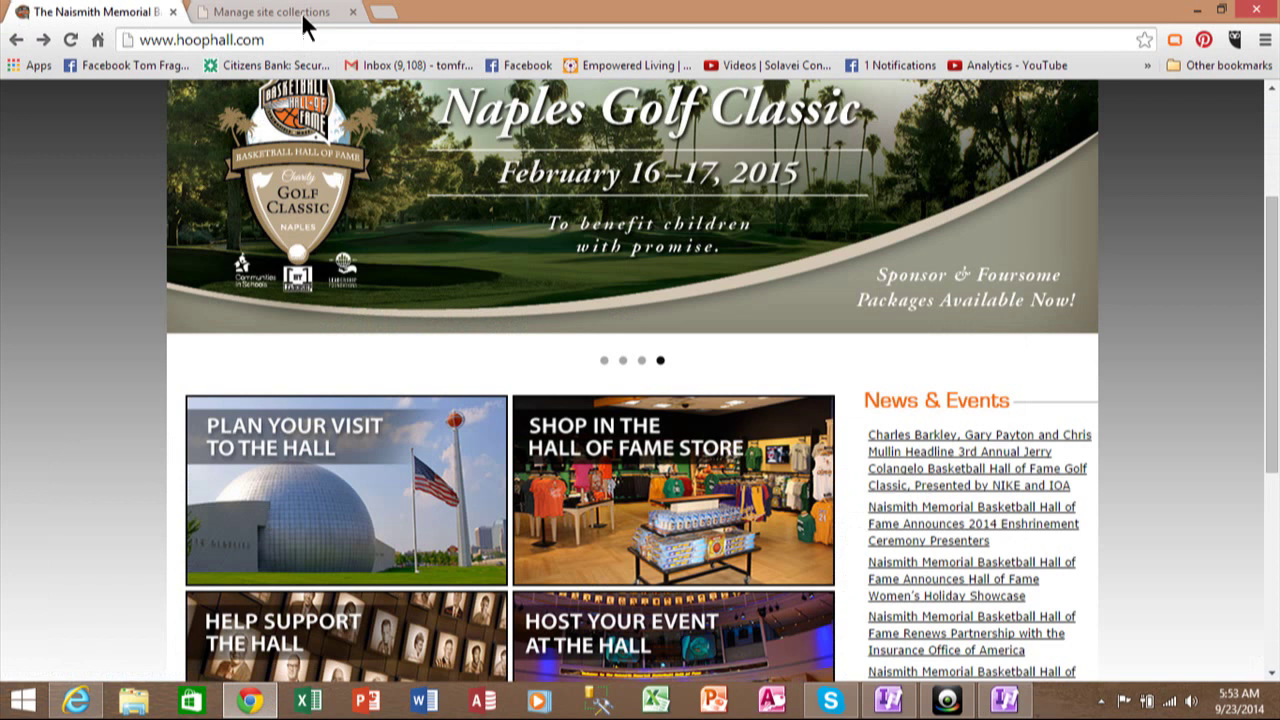
Search Gmail for 'microsoft', open the Office 365 Developer statement and select its User ID.
click(372, 70)
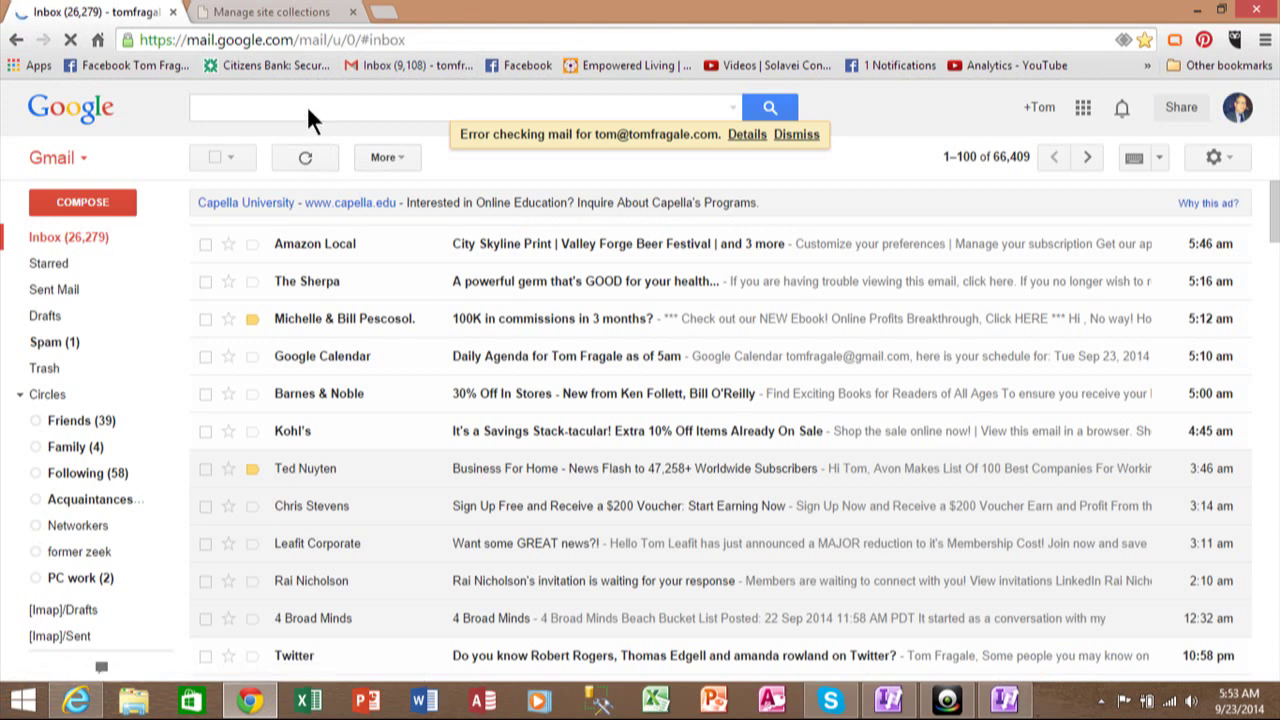
click(306, 107)
text(micro)
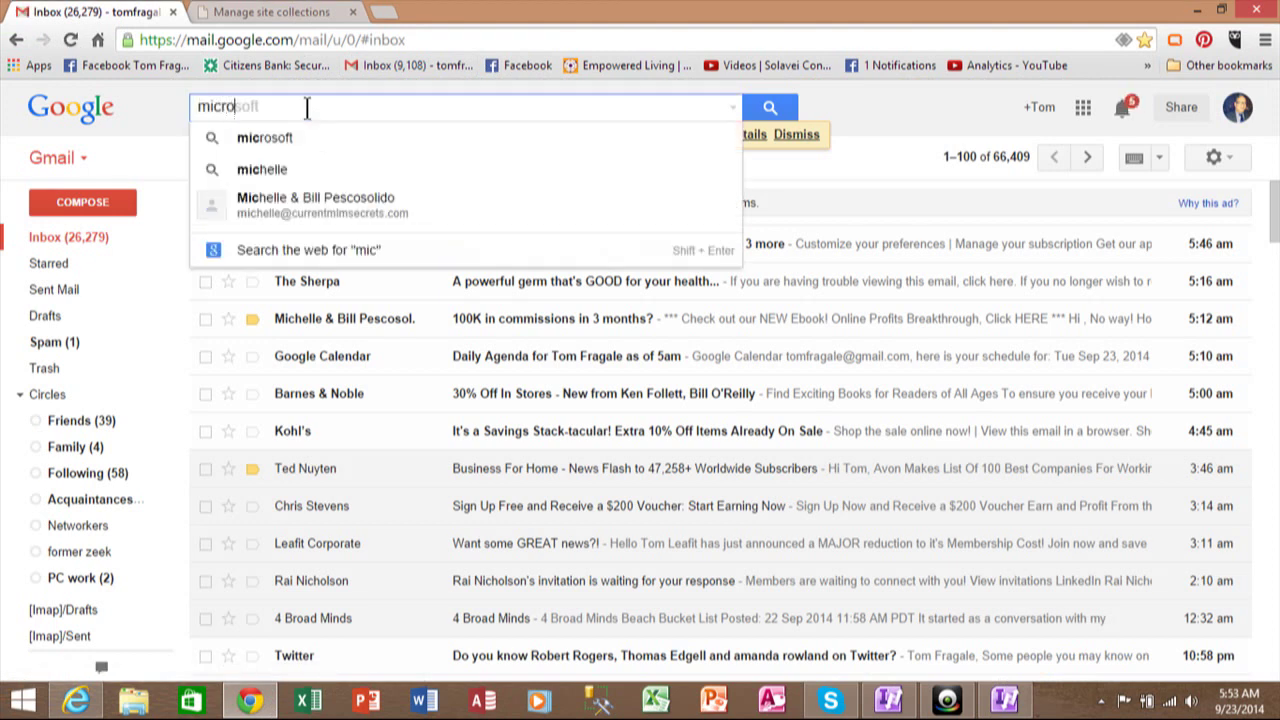
text(so)
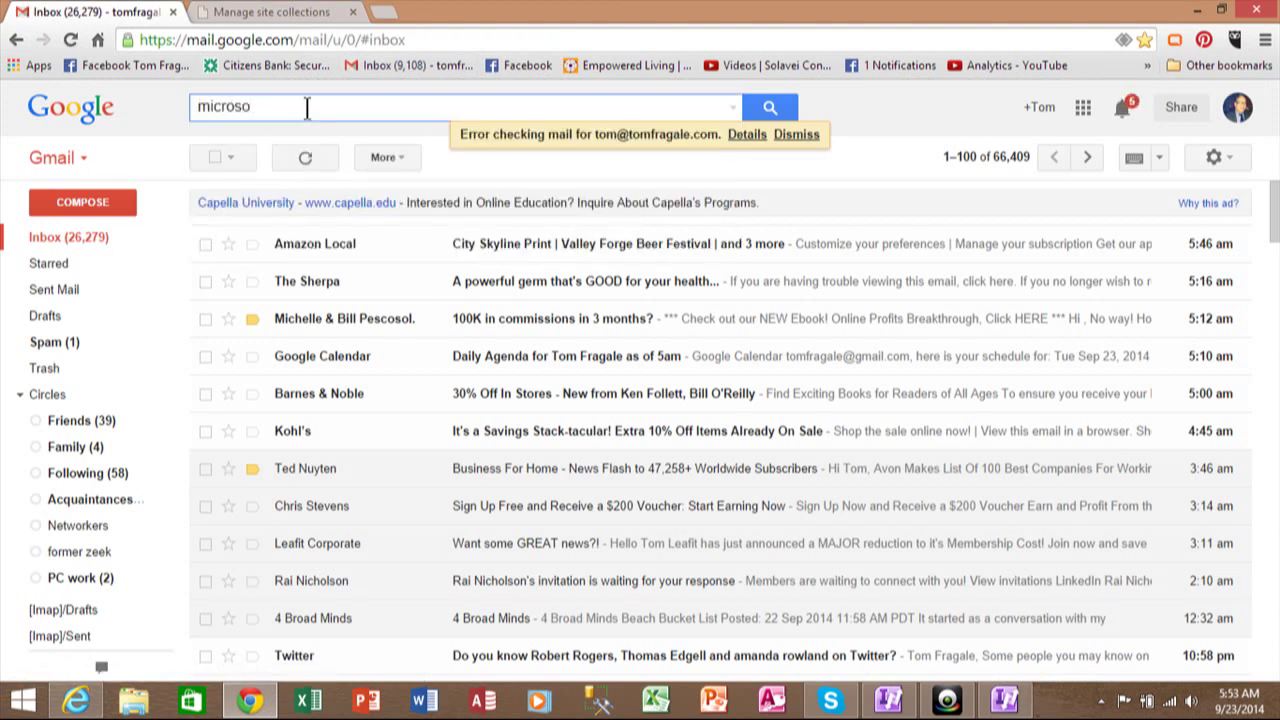
text(ft)
key(Return)
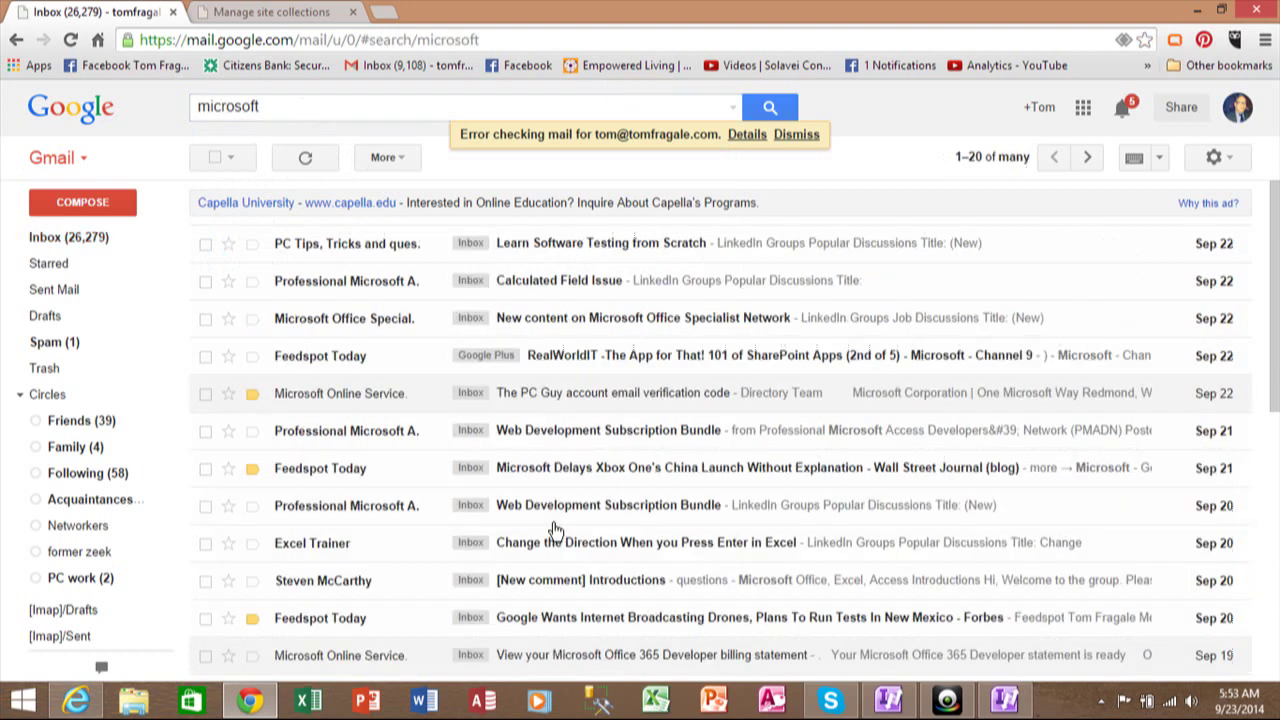
click(596, 641)
scroll(1272, 340, down, 3)
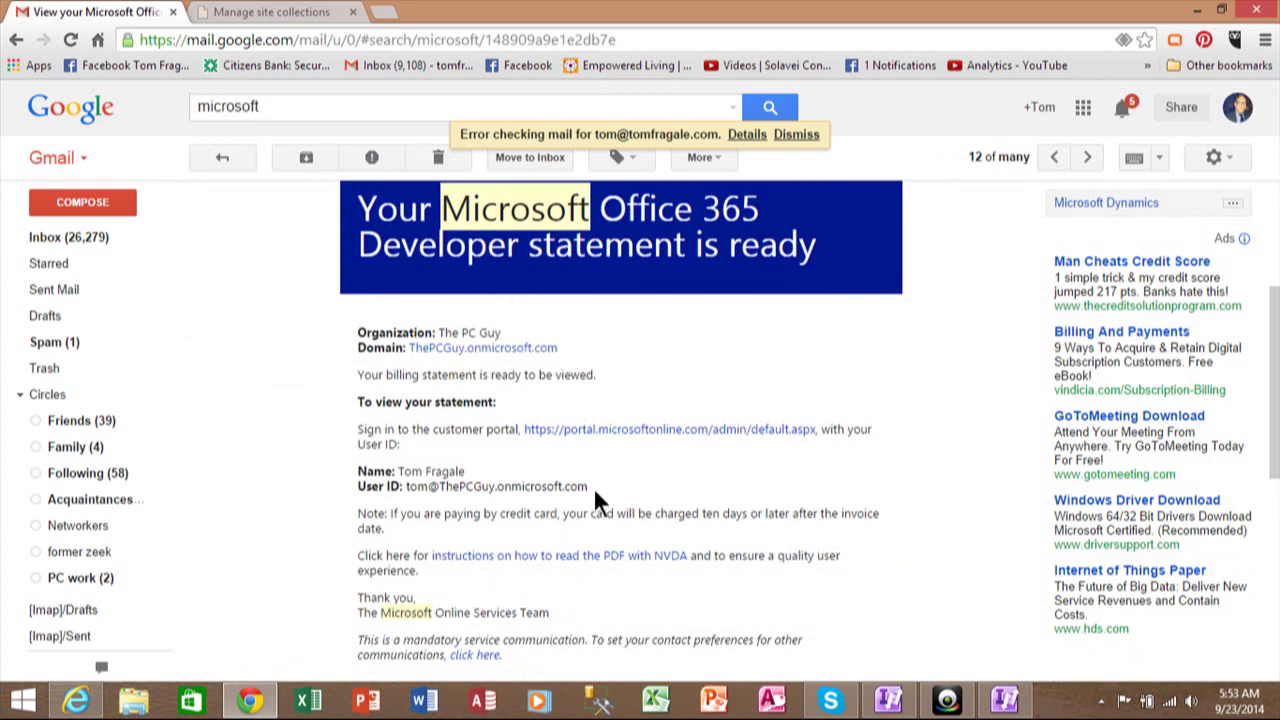
drag(589, 486, 406, 487)
key(ctrl+c)
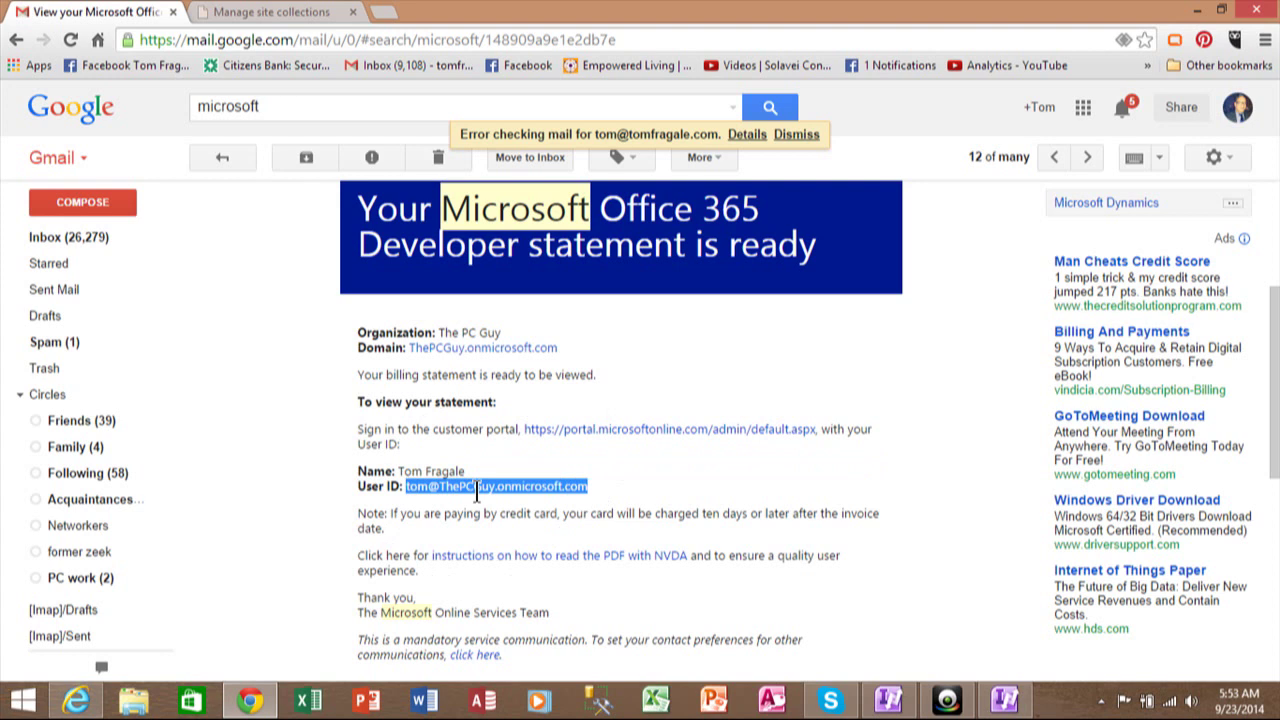
Sign in to Office 365 with the copied User ID and the account password.
click(1003, 698)
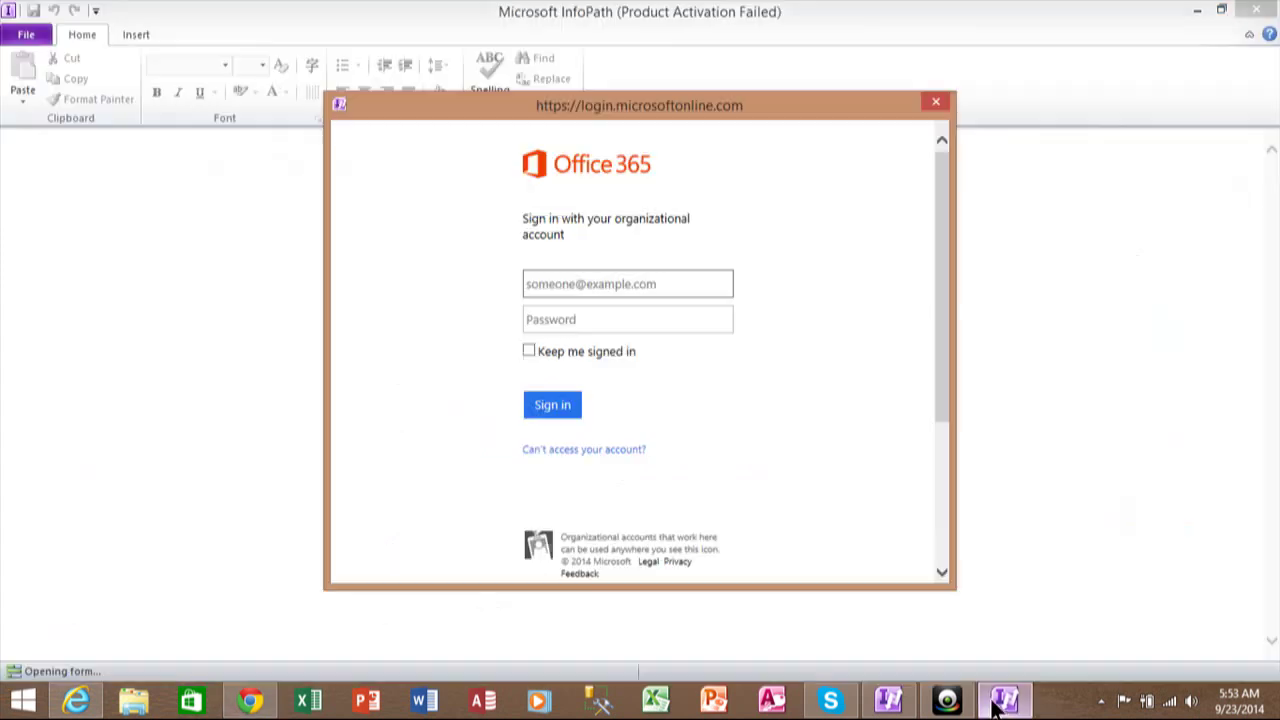
click(617, 285)
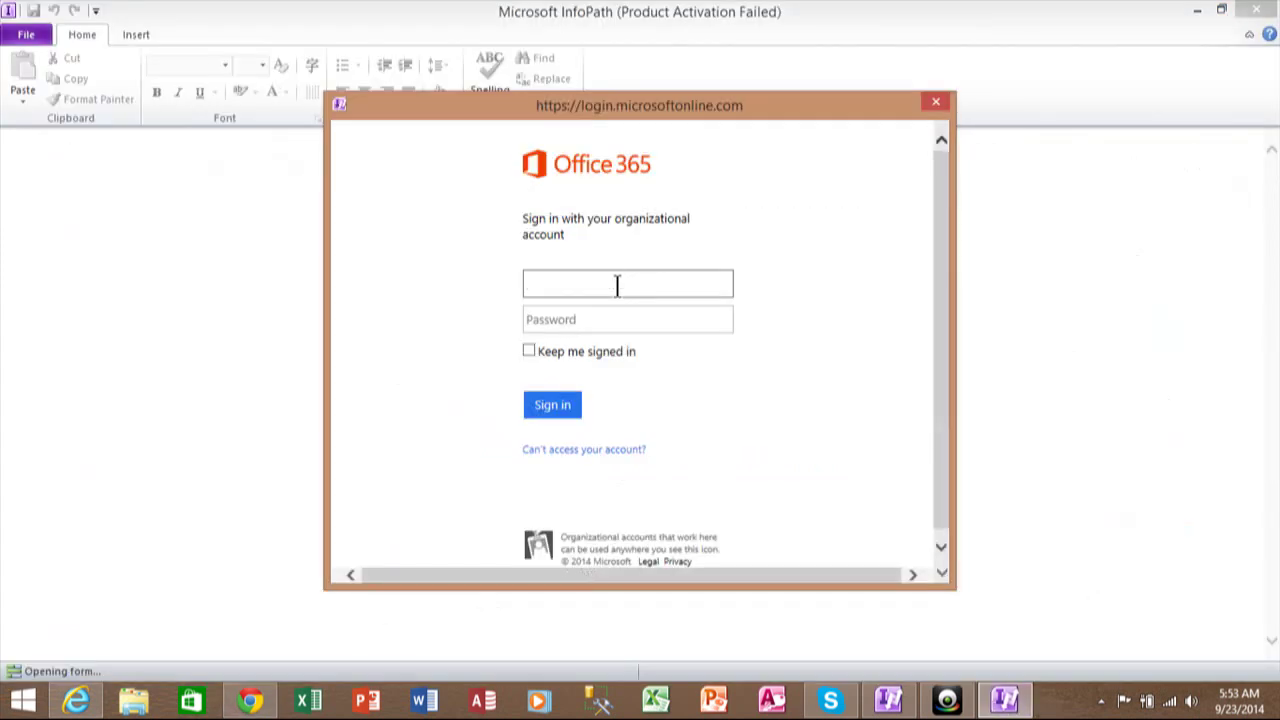
key(ctrl+v)
click(611, 316)
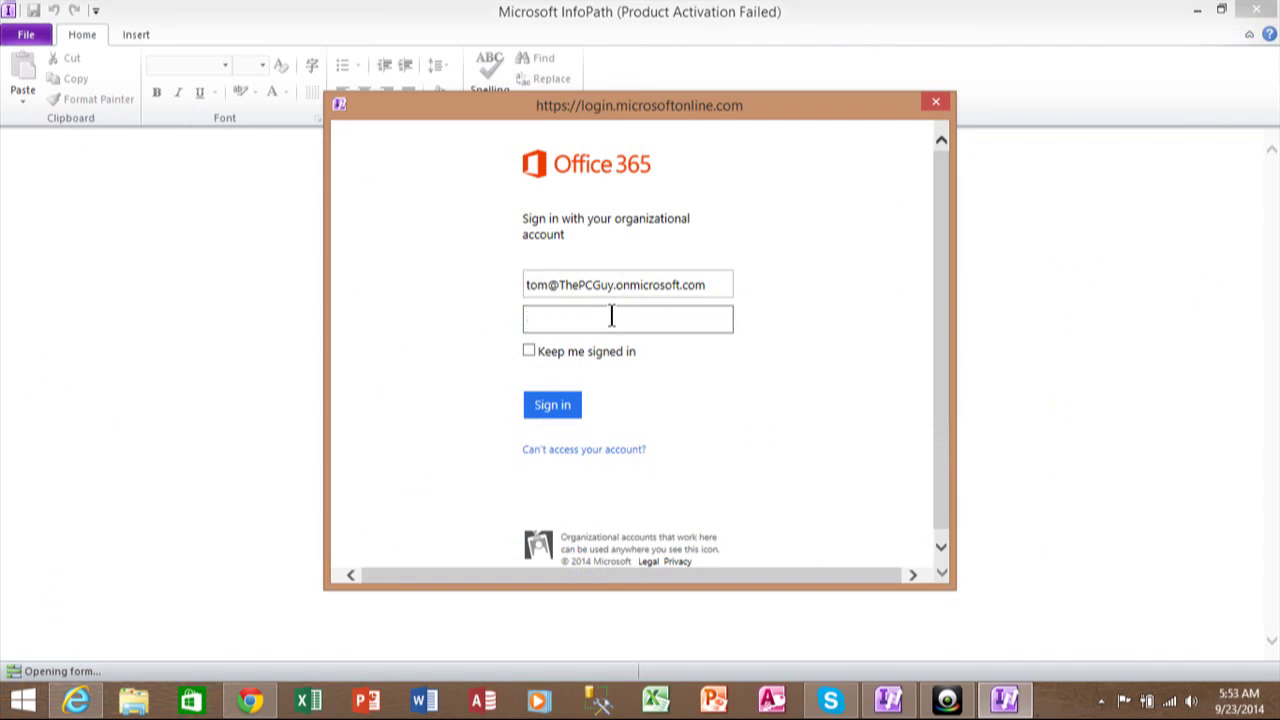
text(*********)
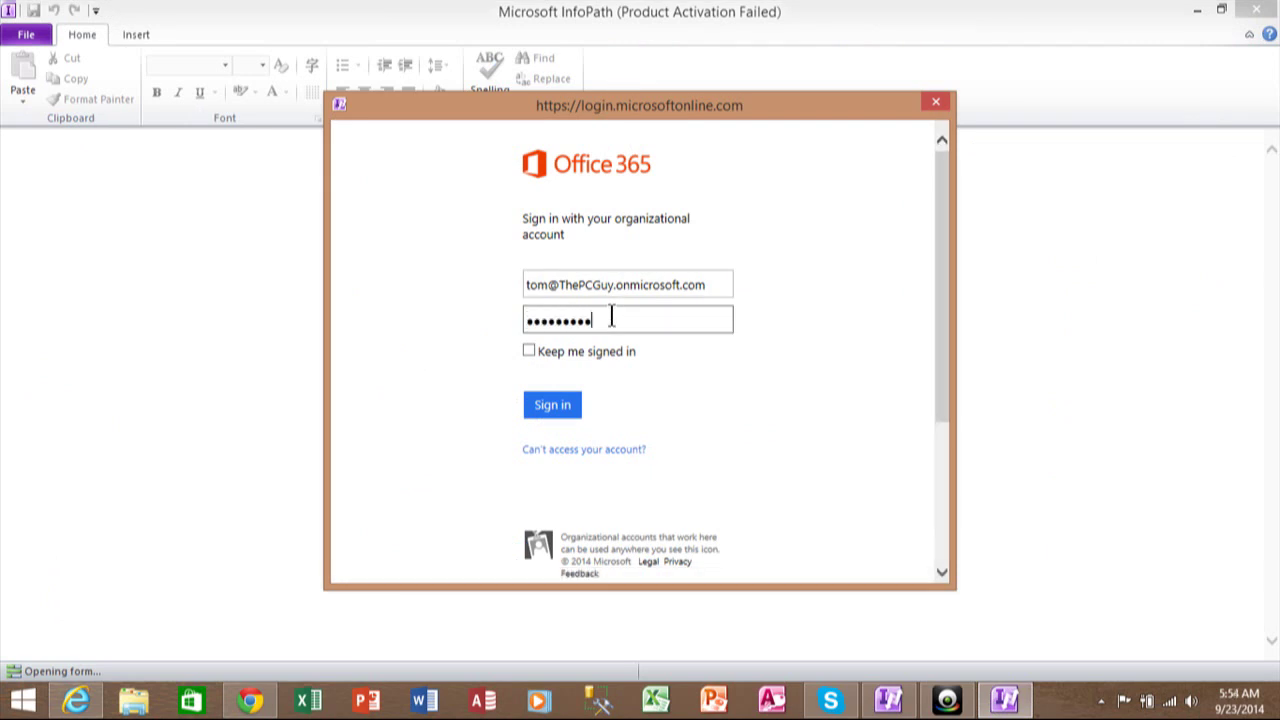
key(Return)
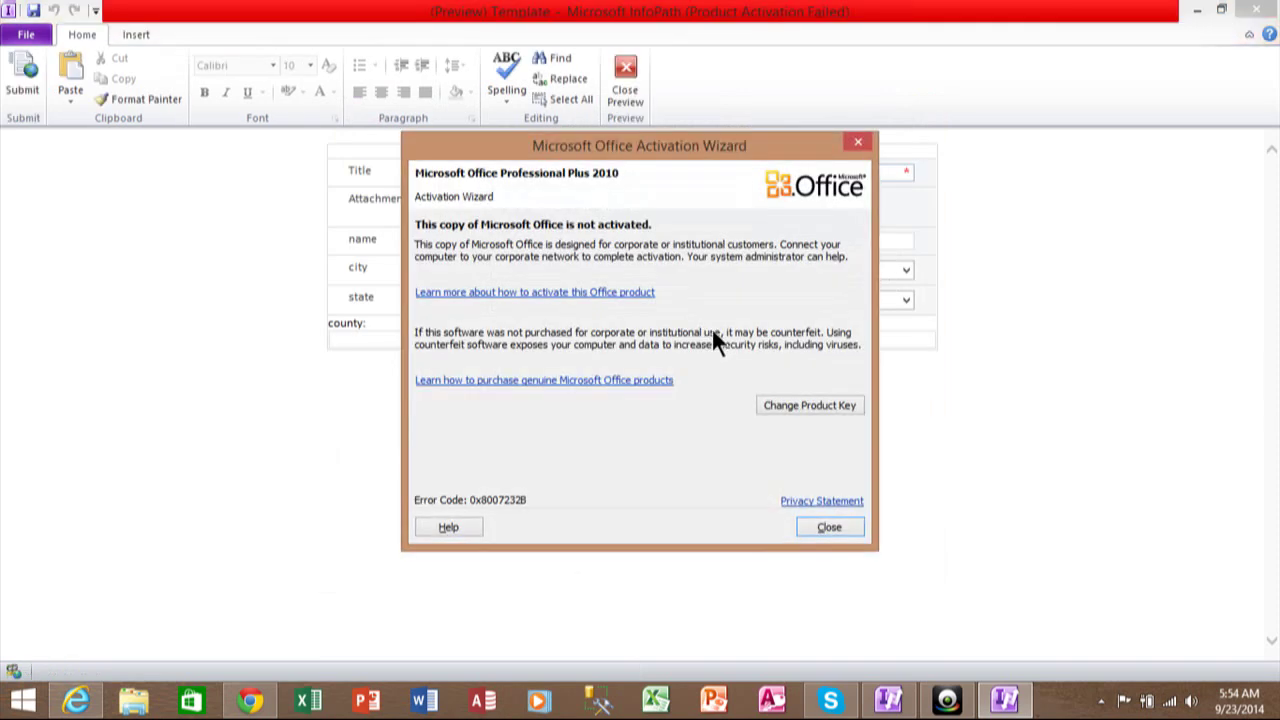
Dismiss the activation notice and fill the preview: Title and name 'test', state pa, city Pittsburgh.
click(830, 527)
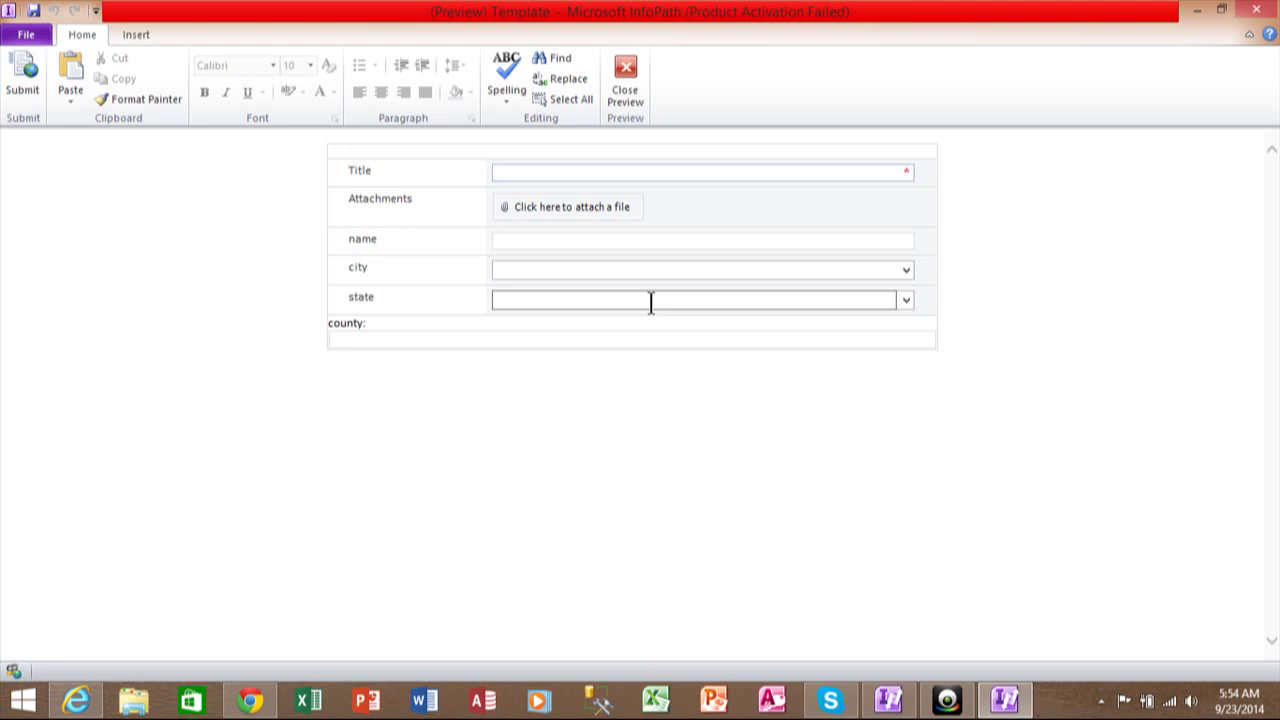
text(test)
click(565, 240)
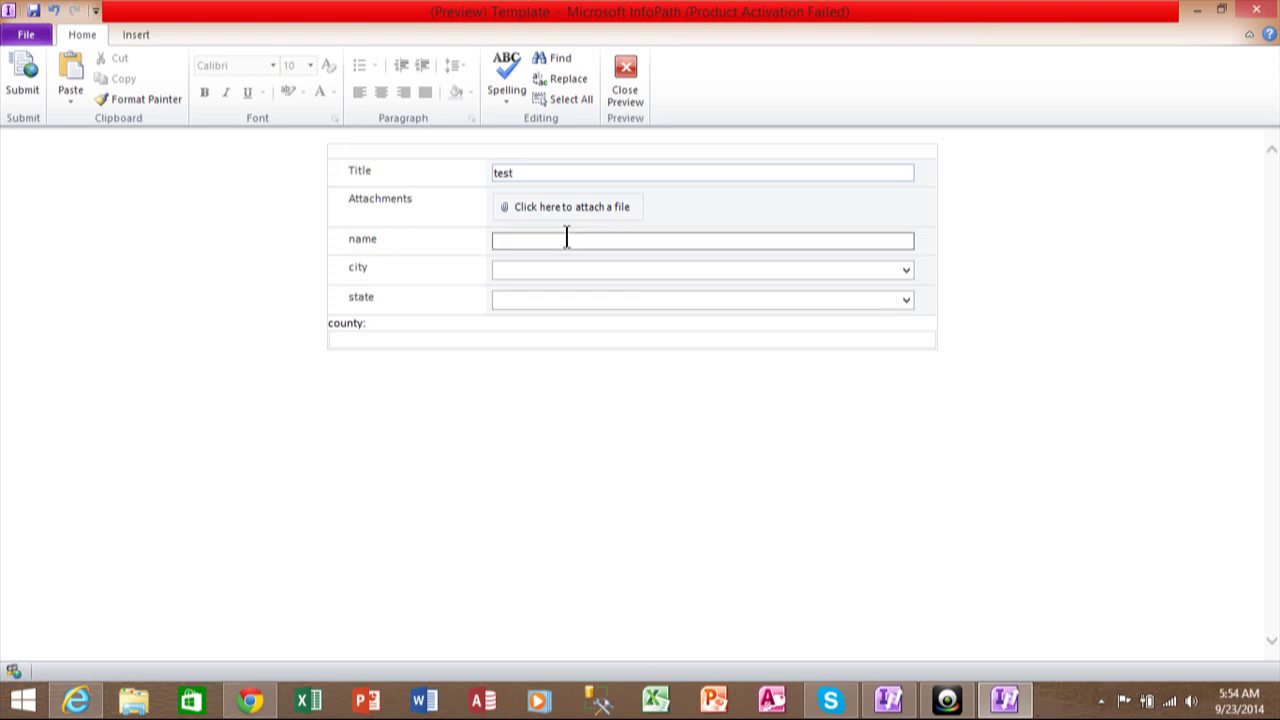
text(test)
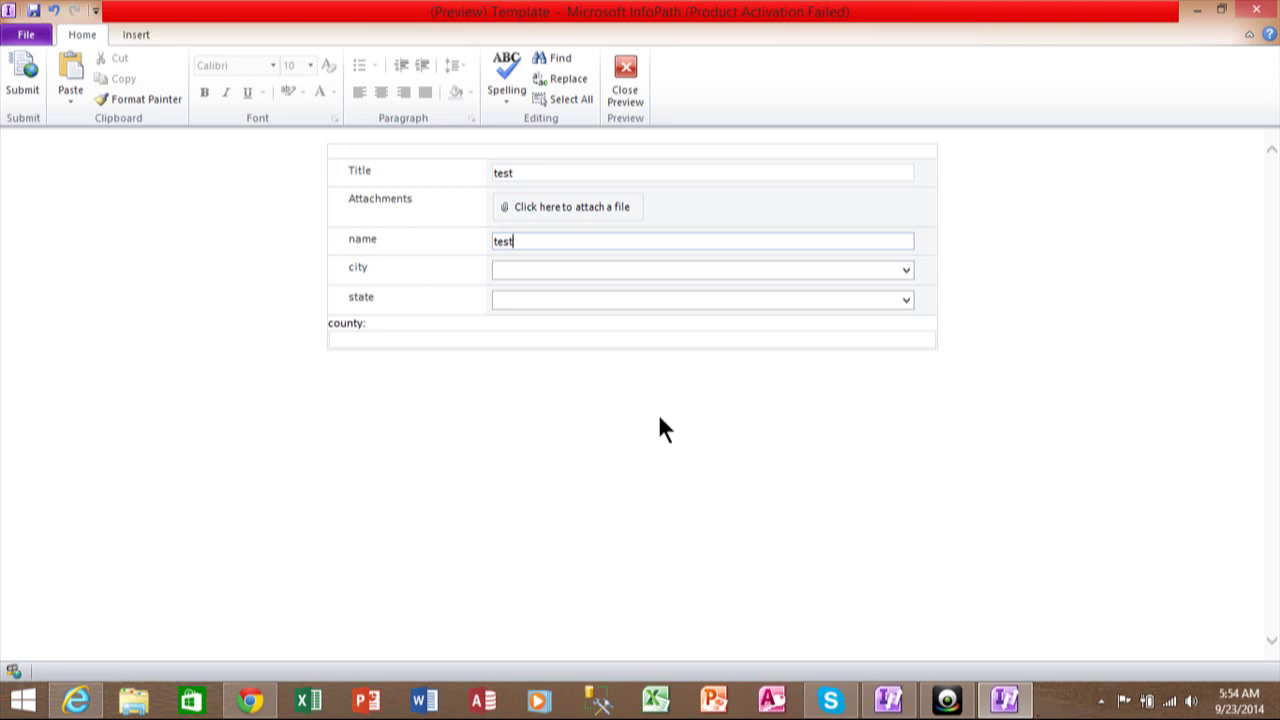
click(798, 270)
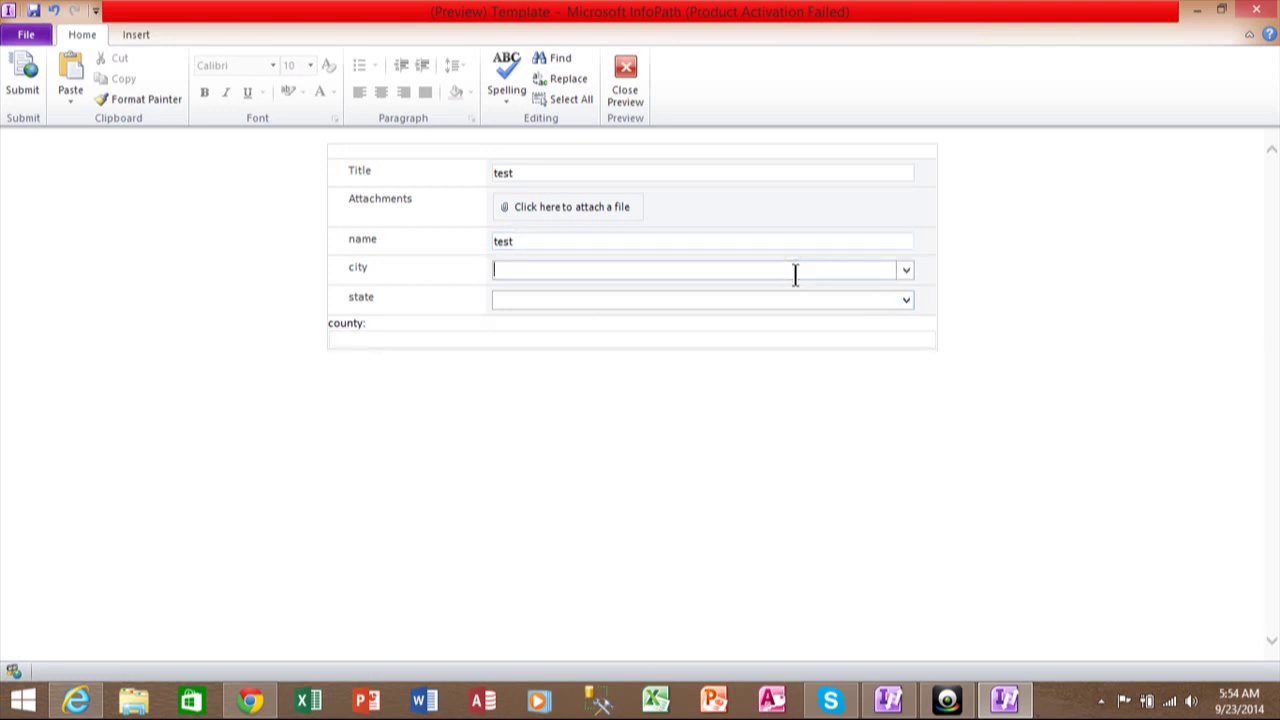
click(853, 299)
text(pa)
click(905, 270)
click(762, 316)
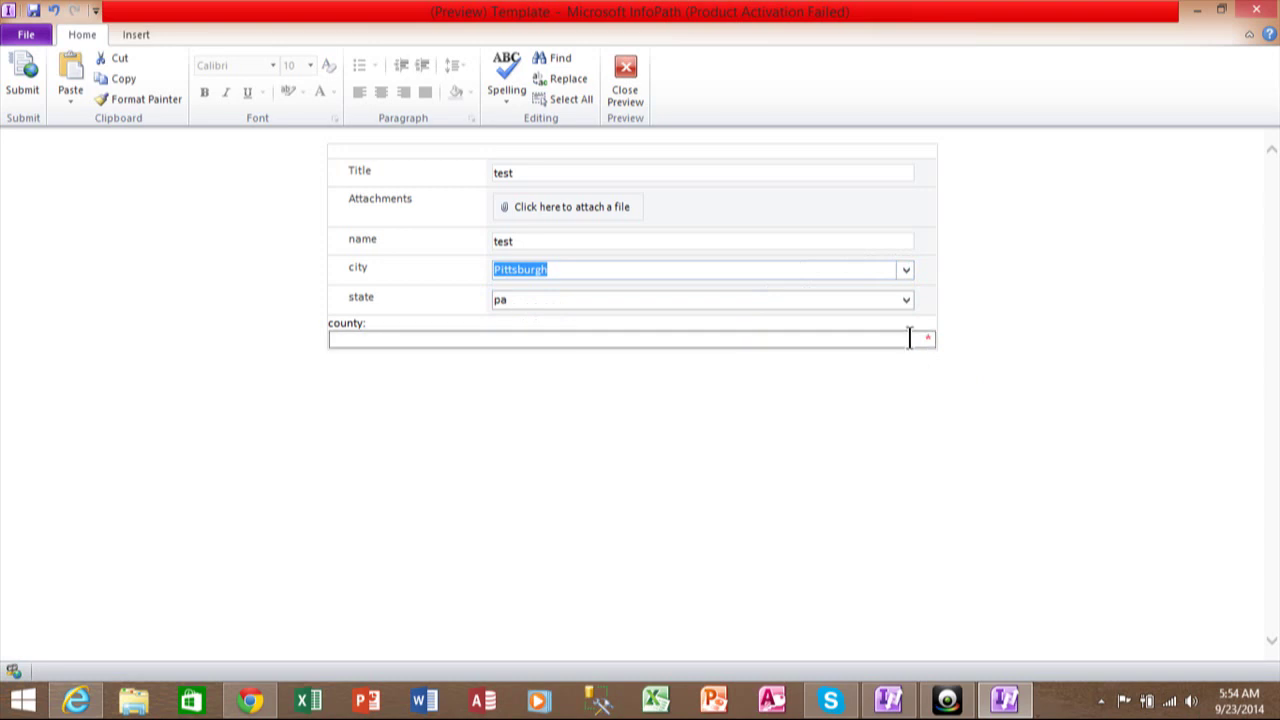
Close the preview and Quick Publish the form template to the SharePoint list.
click(620, 87)
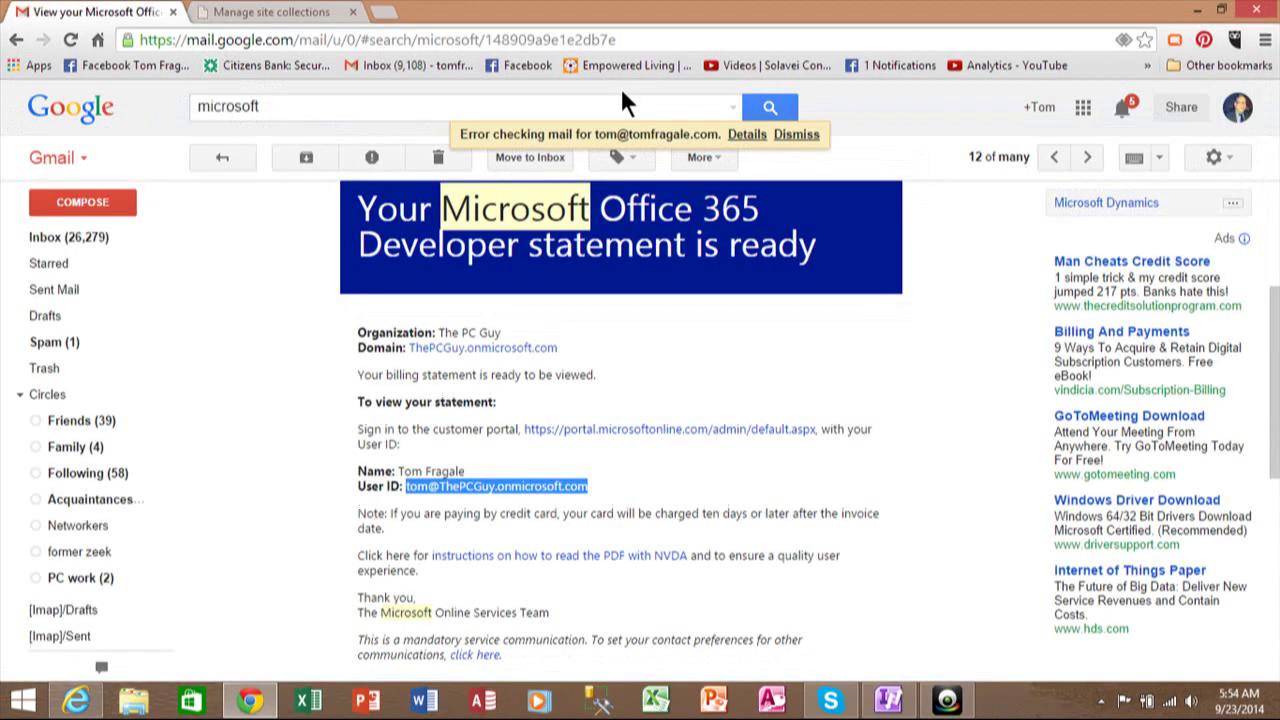
click(888, 700)
click(14, 40)
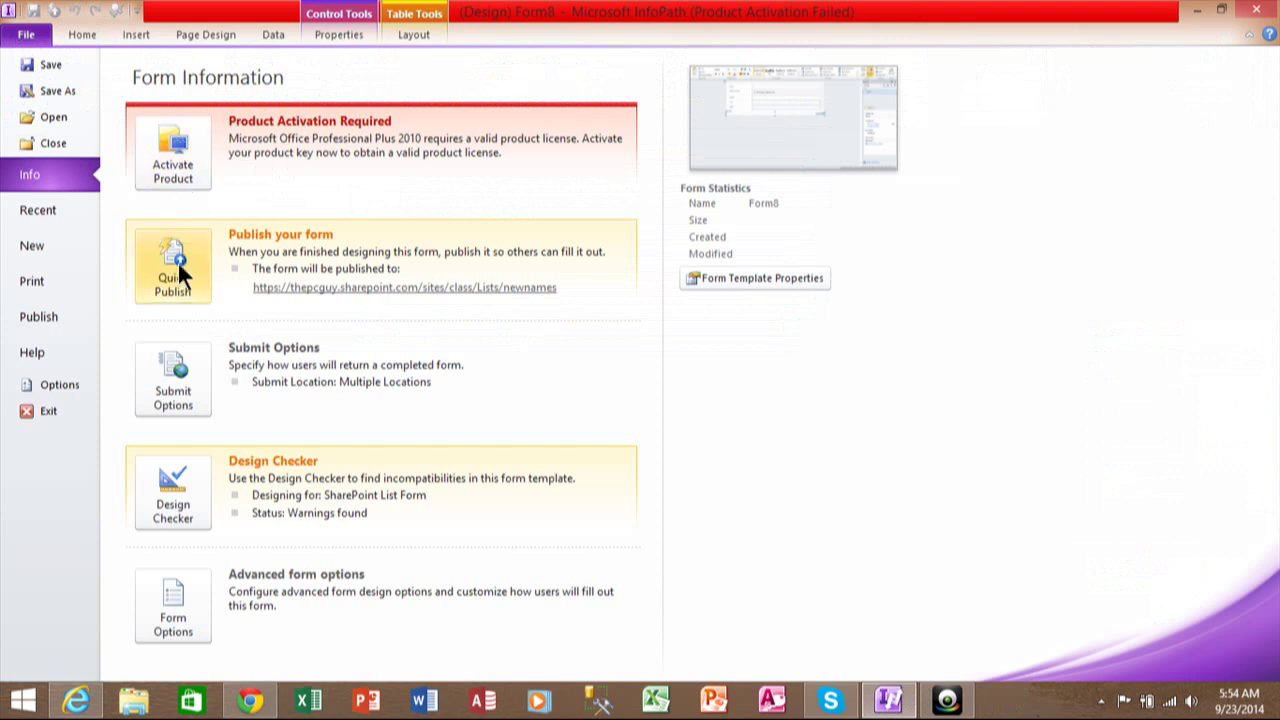
click(177, 261)
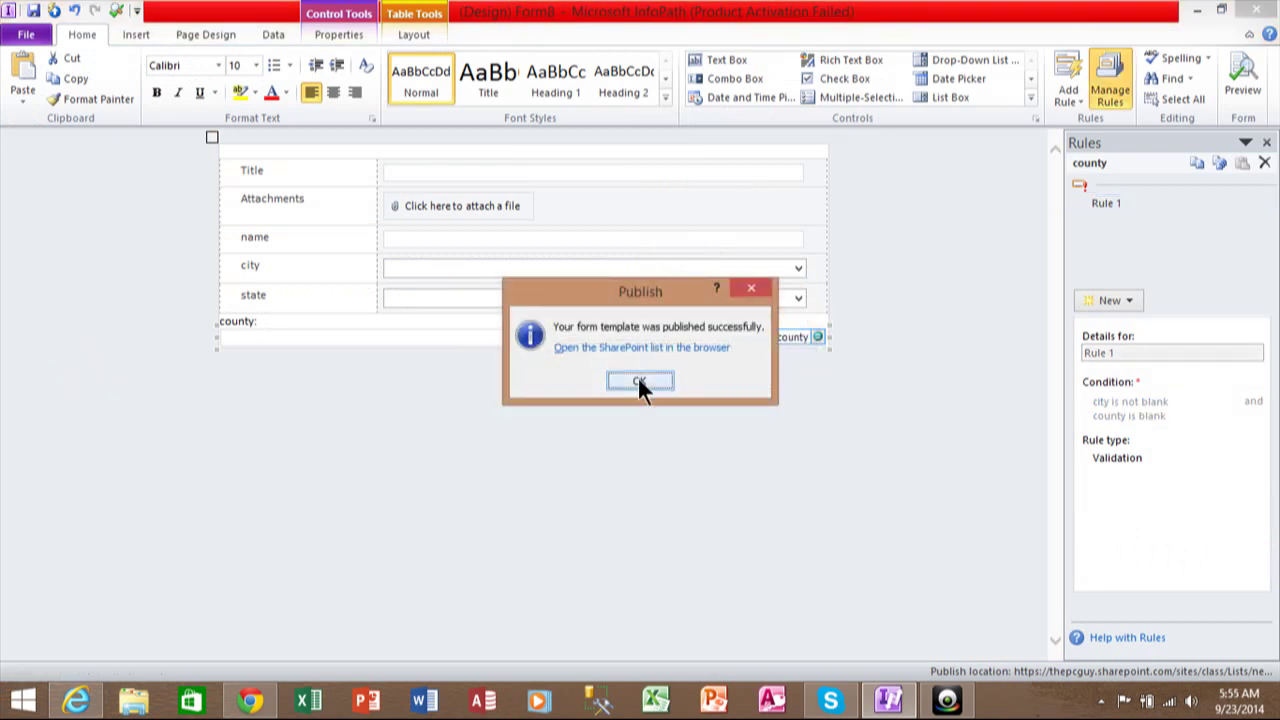
click(639, 381)
click(77, 699)
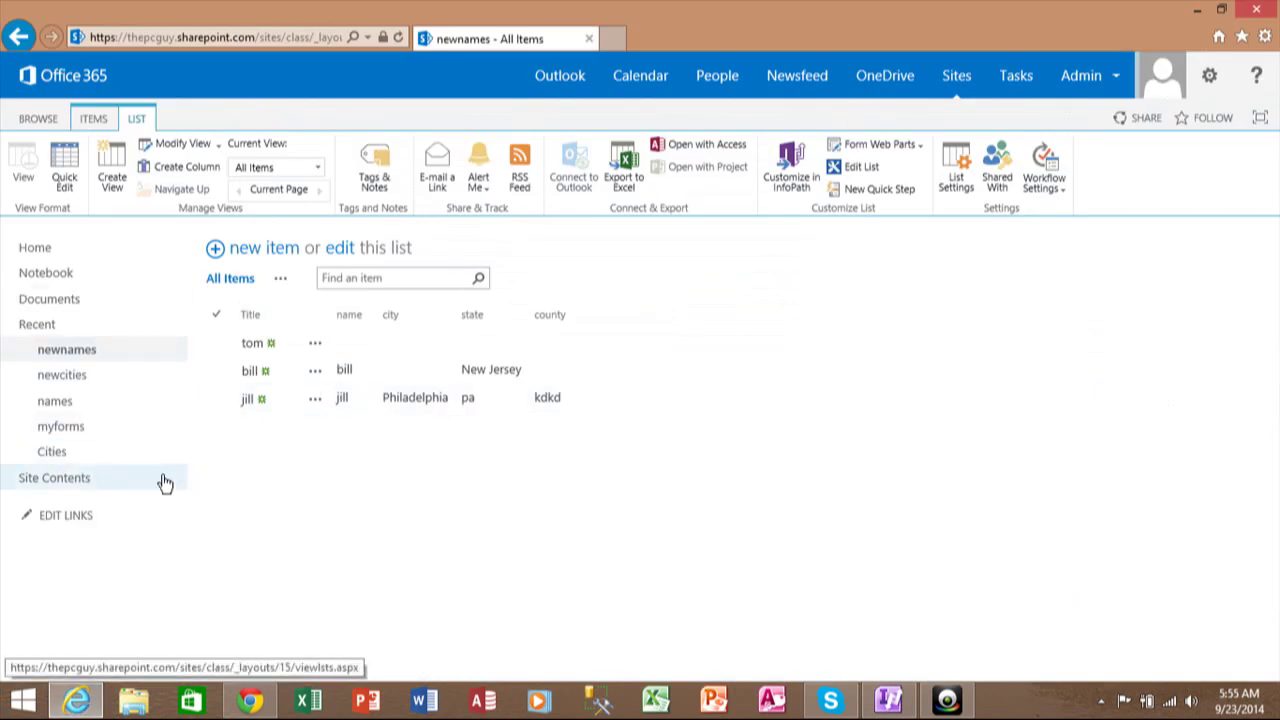
Refresh the newnames list and save a new item titled 'Test2'.
click(66, 350)
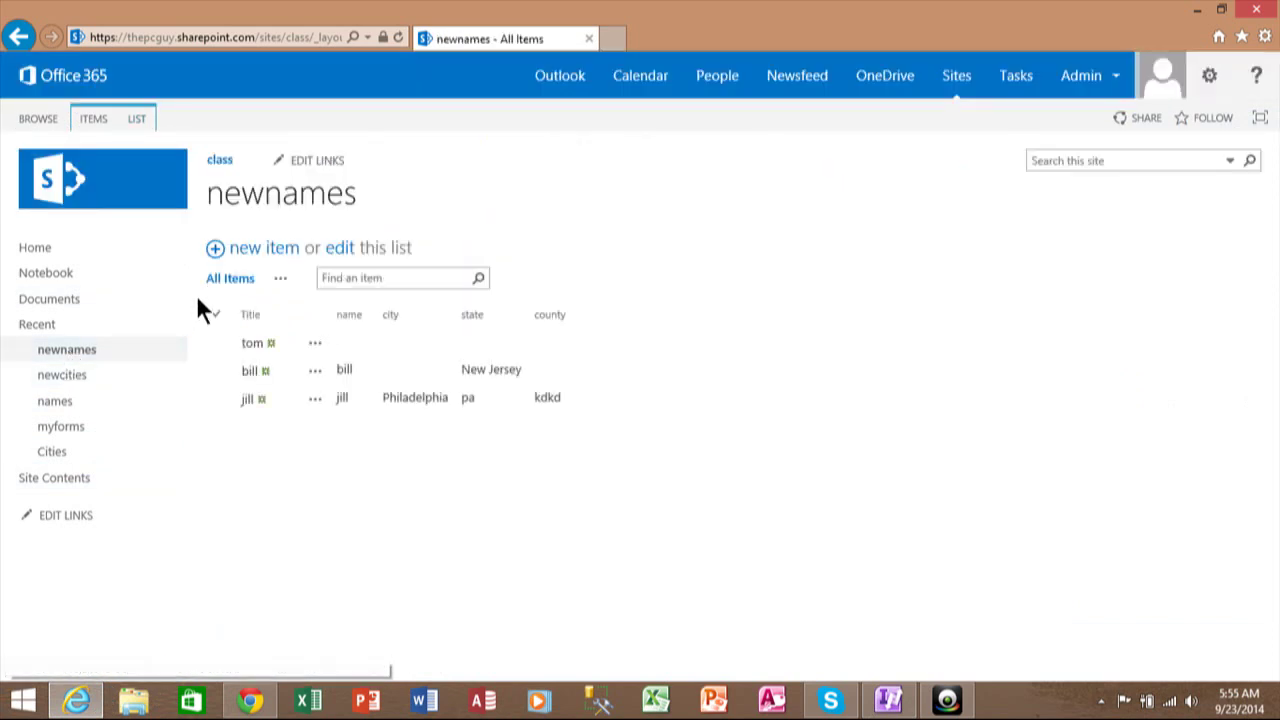
click(95, 119)
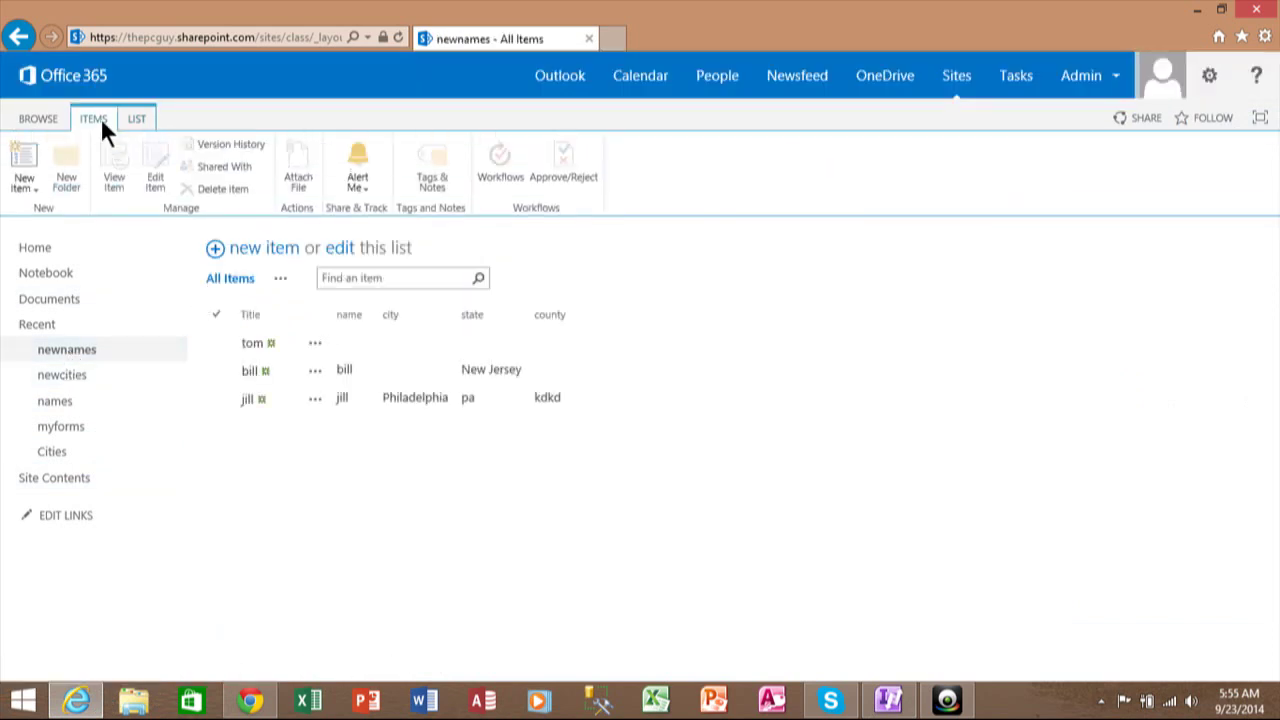
click(24, 165)
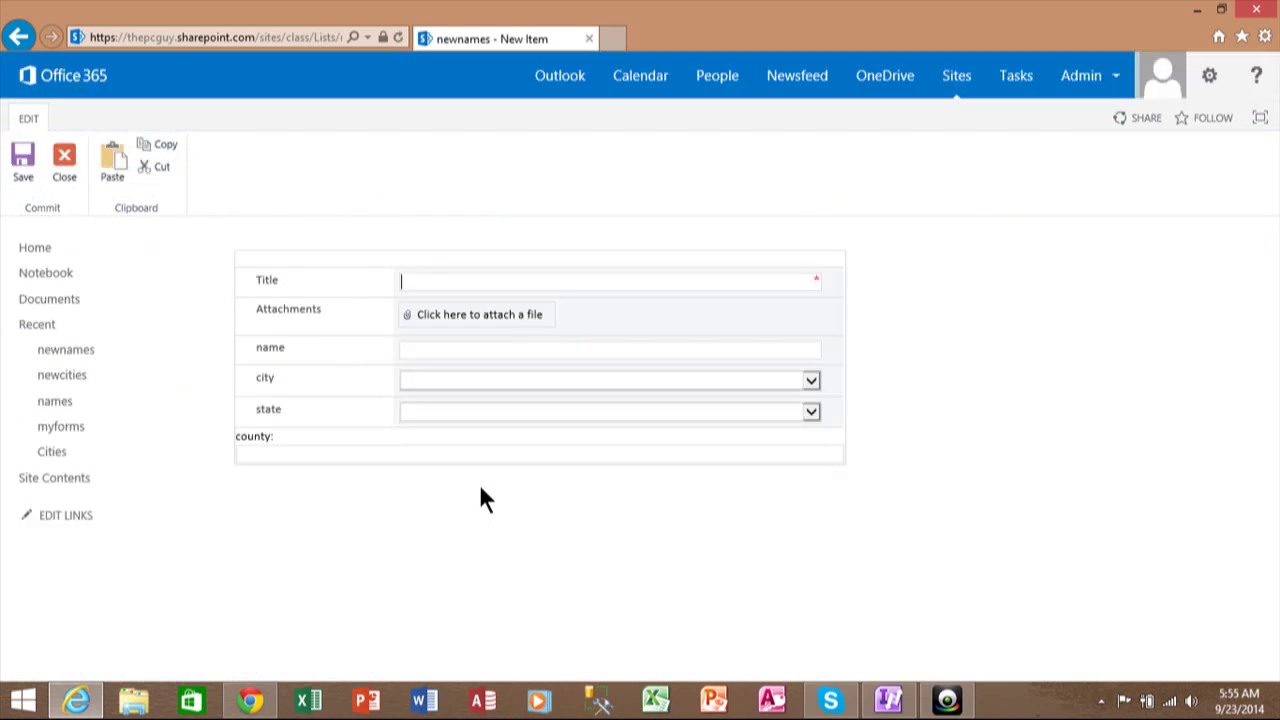
text(Test1)
key(BackSpace)
text(2)
click(21, 163)
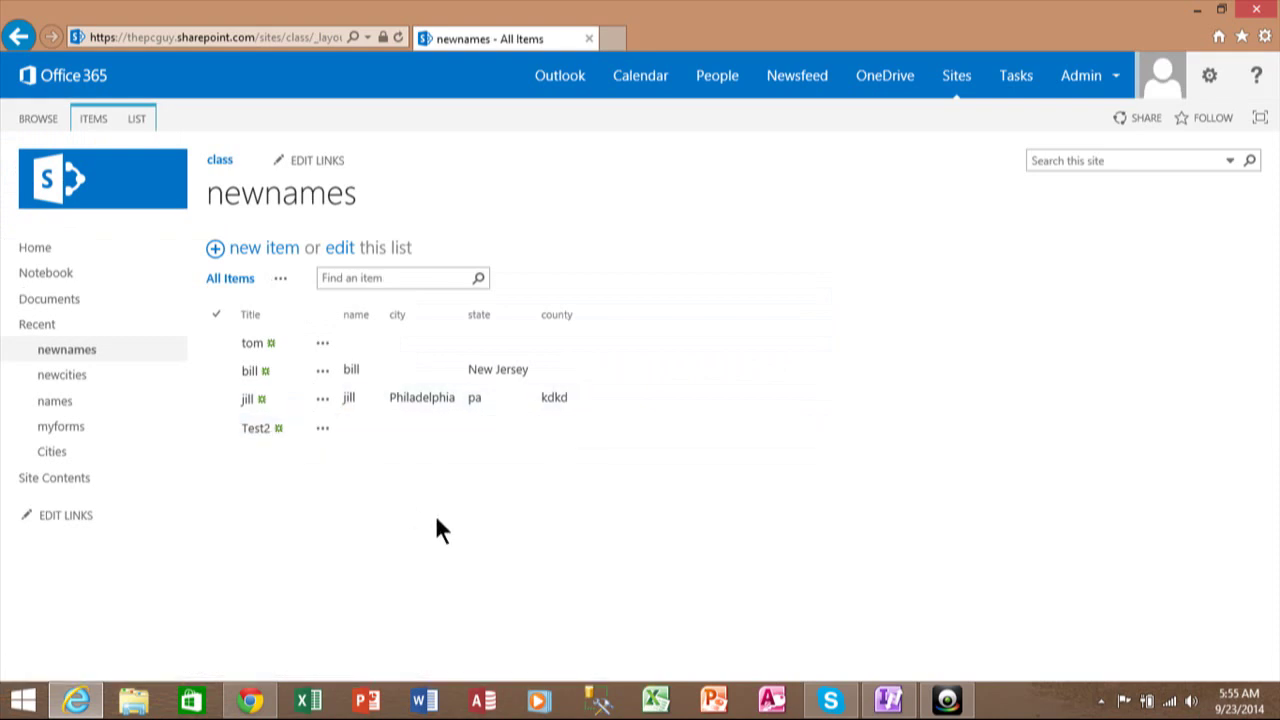
Fill a new list item with name test3, state pa and city Philadelphia.
click(90, 119)
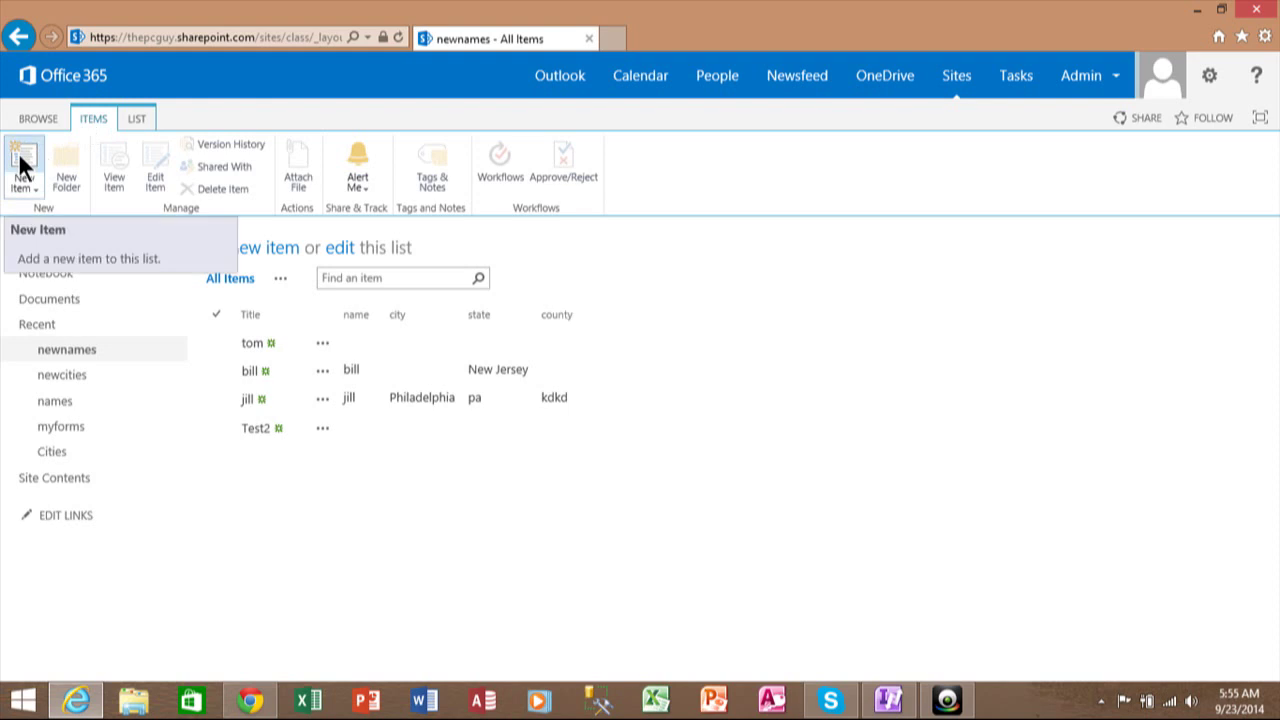
click(295, 250)
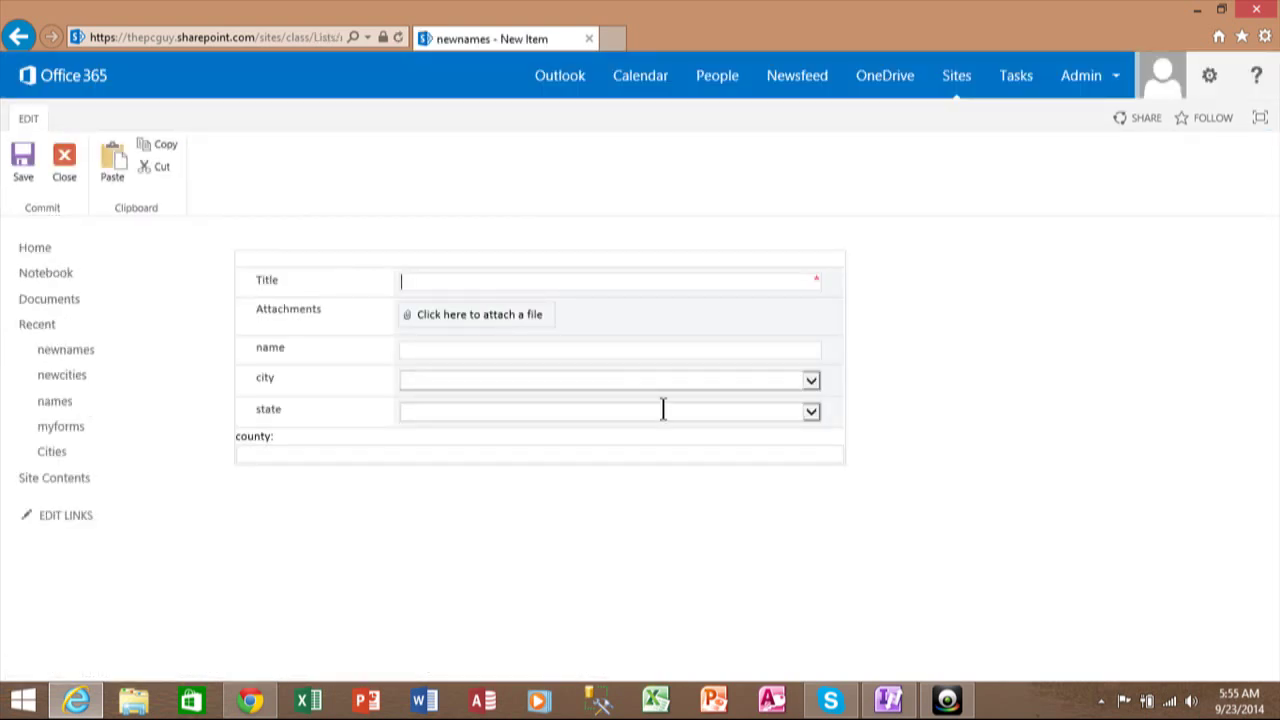
text(test3)
key(Tab)
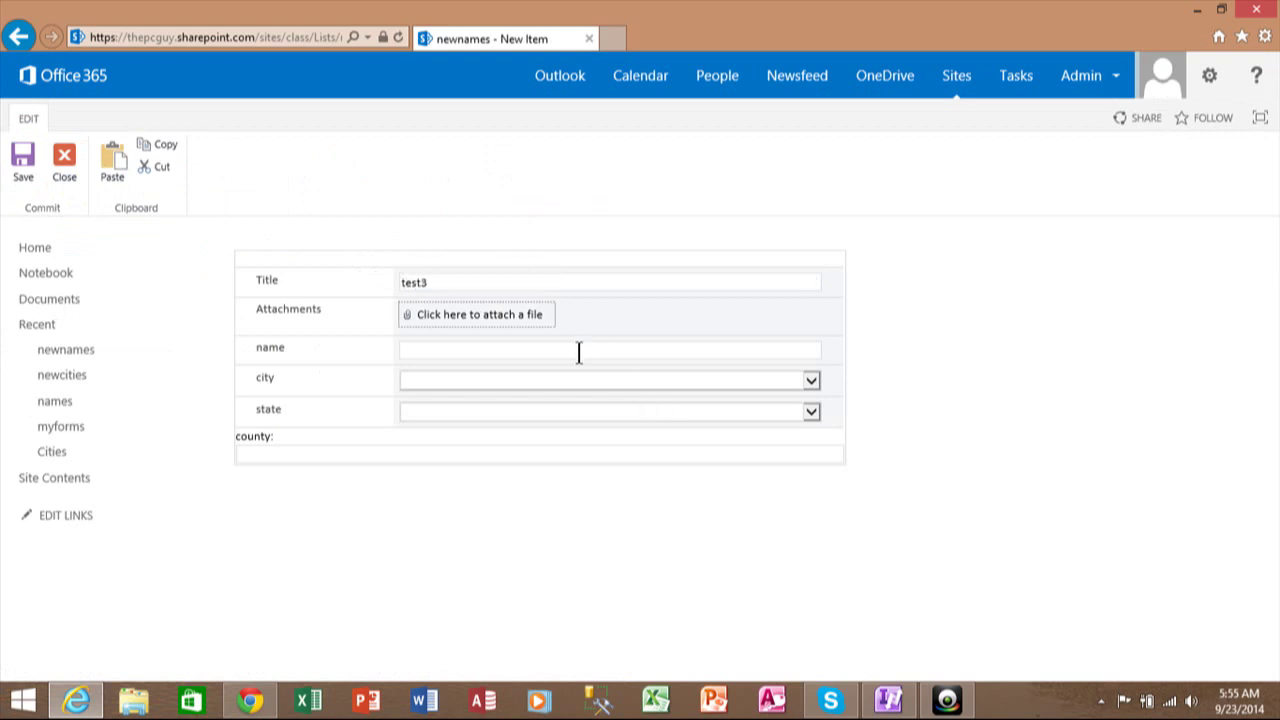
click(576, 350)
text(test)
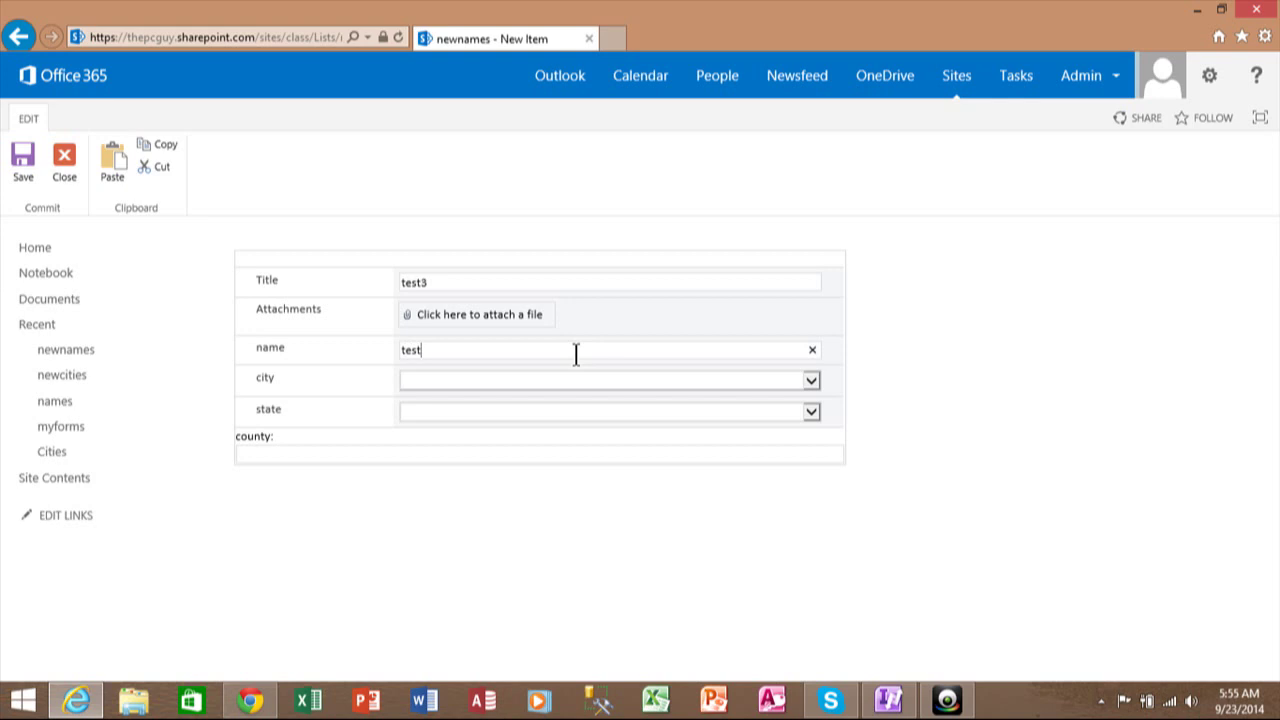
text(3)
click(745, 411)
text(pa)
click(810, 382)
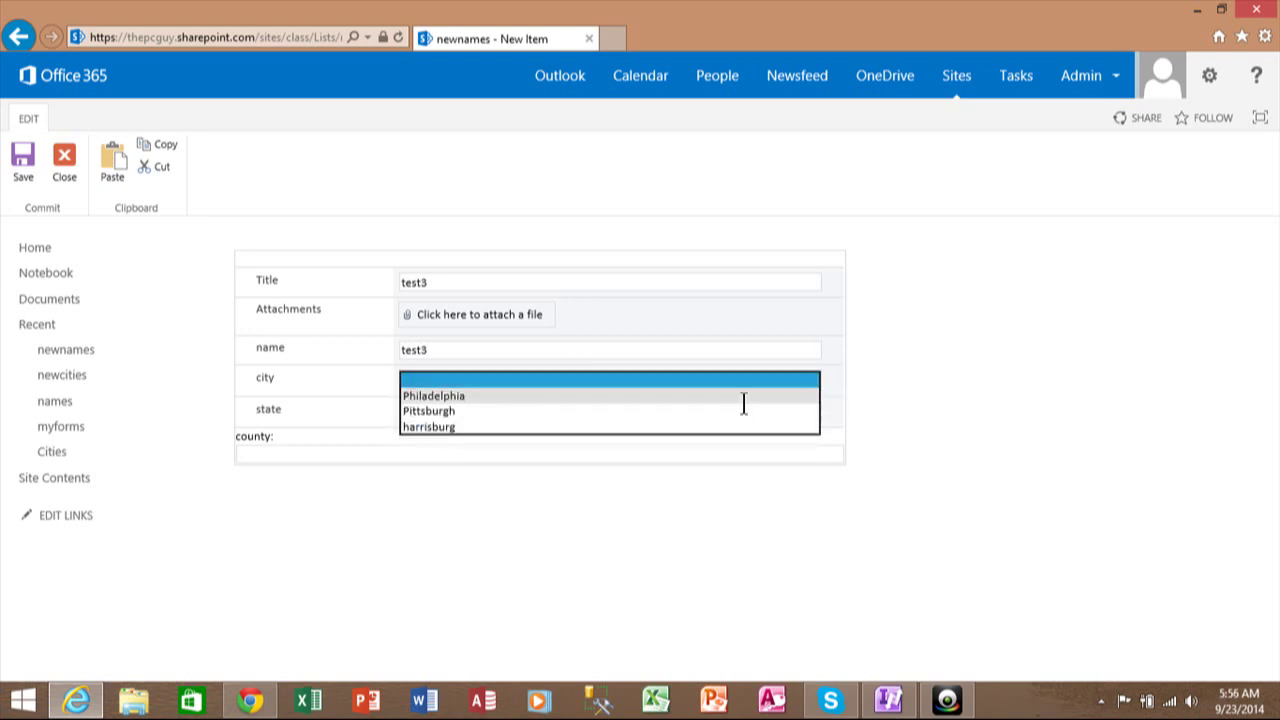
click(477, 397)
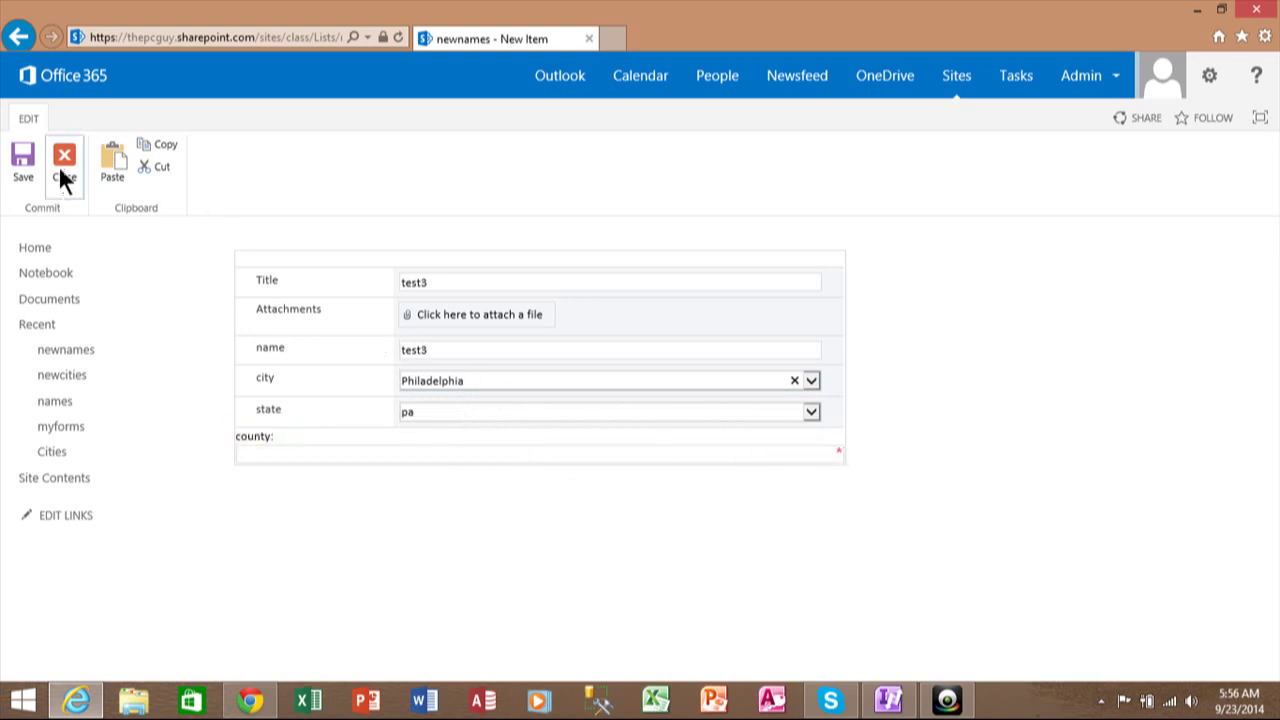
Attempt saving without a county, dismiss the error, and enter county 'Phila'.
click(24, 166)
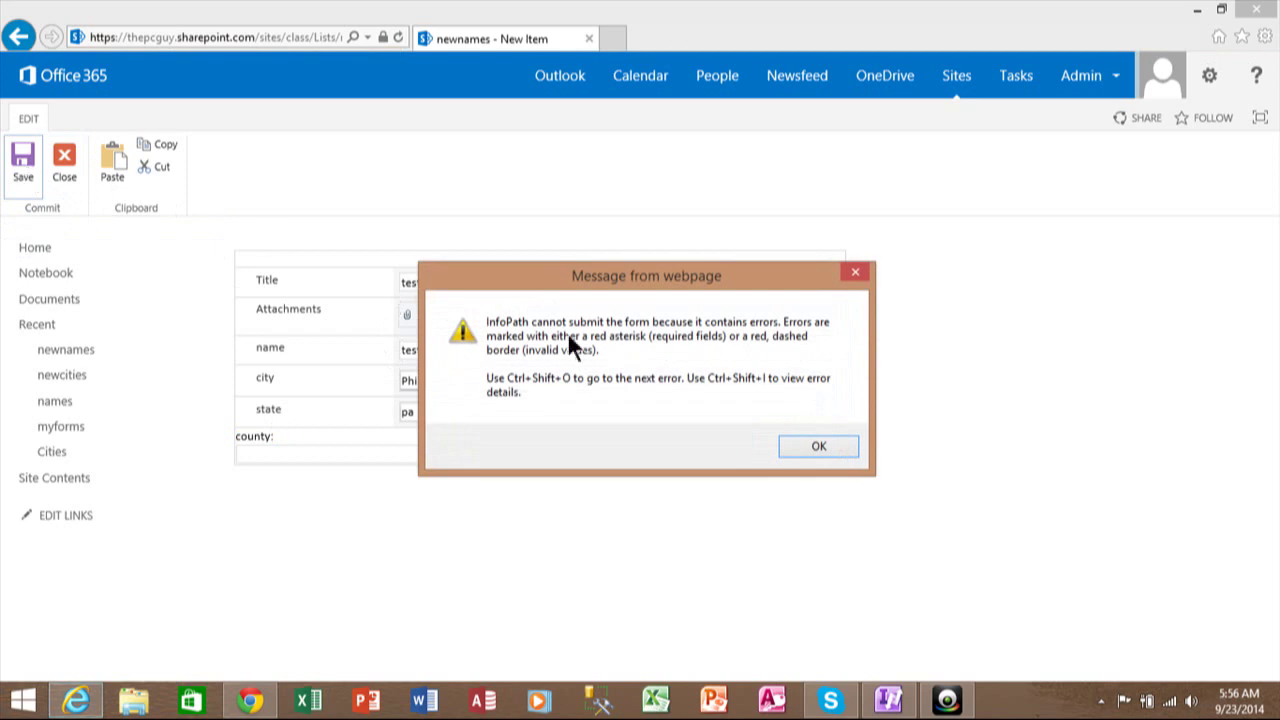
click(812, 447)
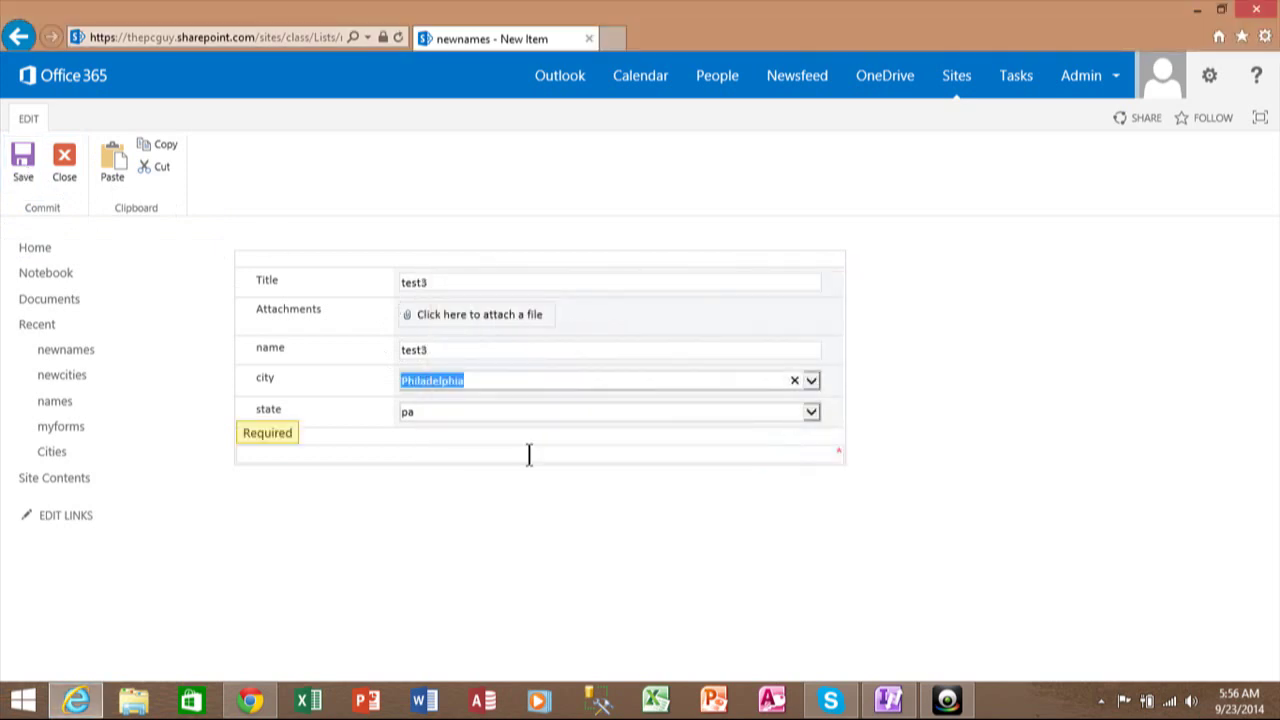
text(Phila)
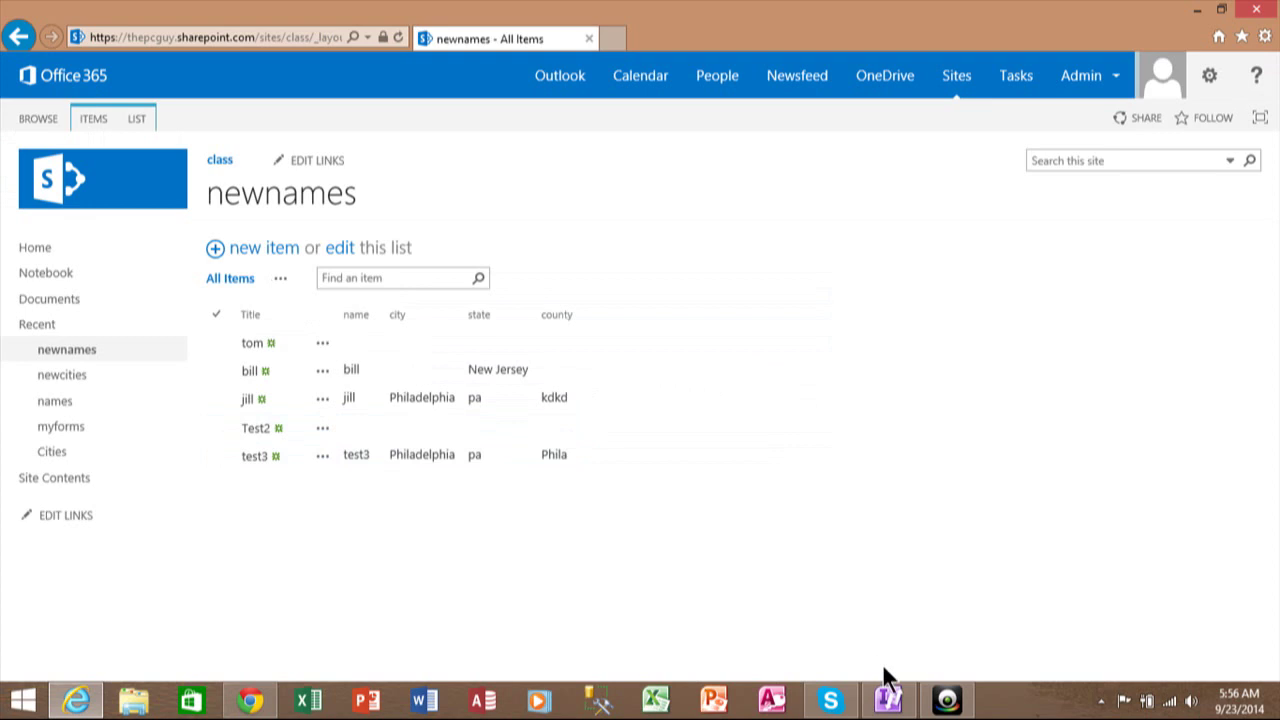
Bring the InfoPath designer forward and select the county control to show its Required validation rule.
click(886, 700)
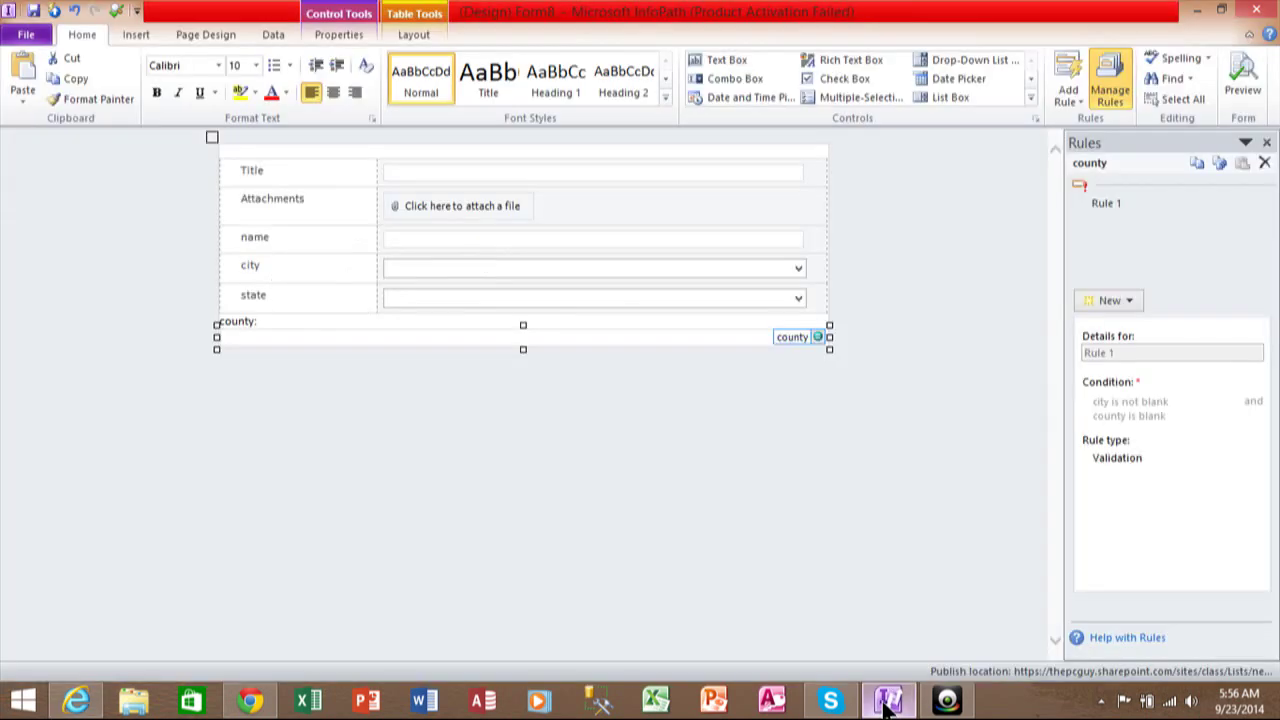
click(766, 477)
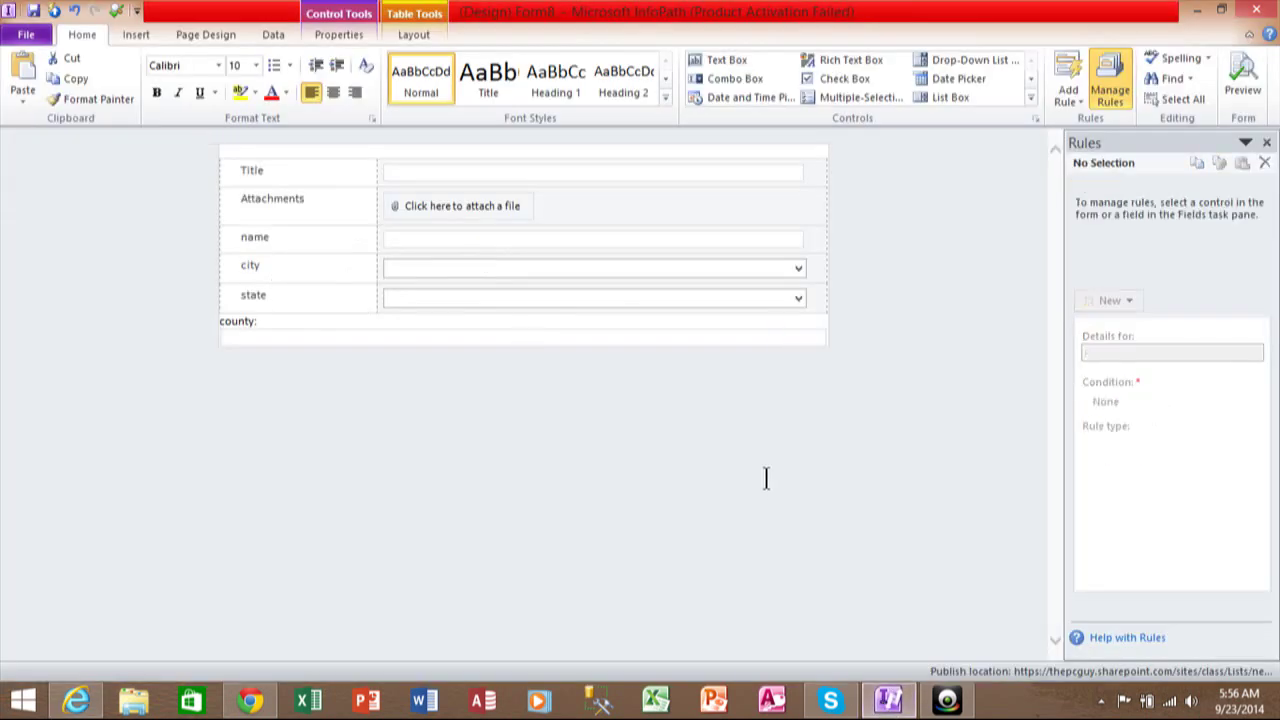
click(631, 340)
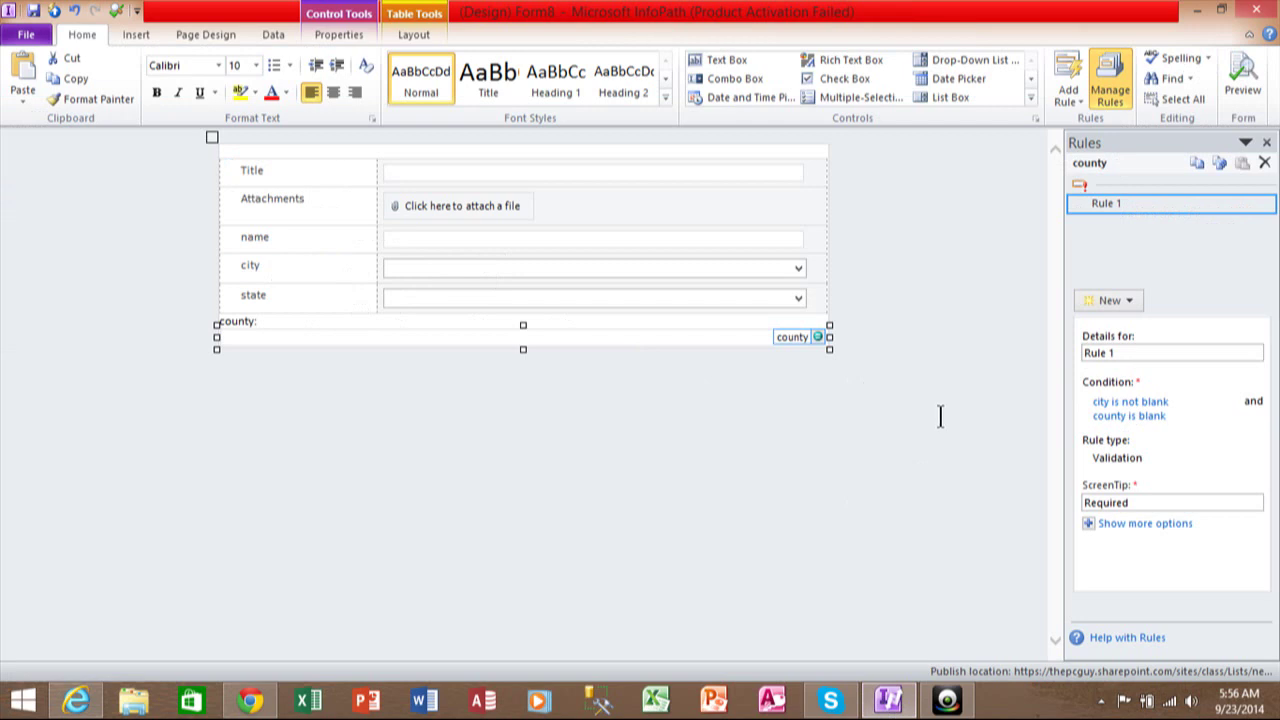